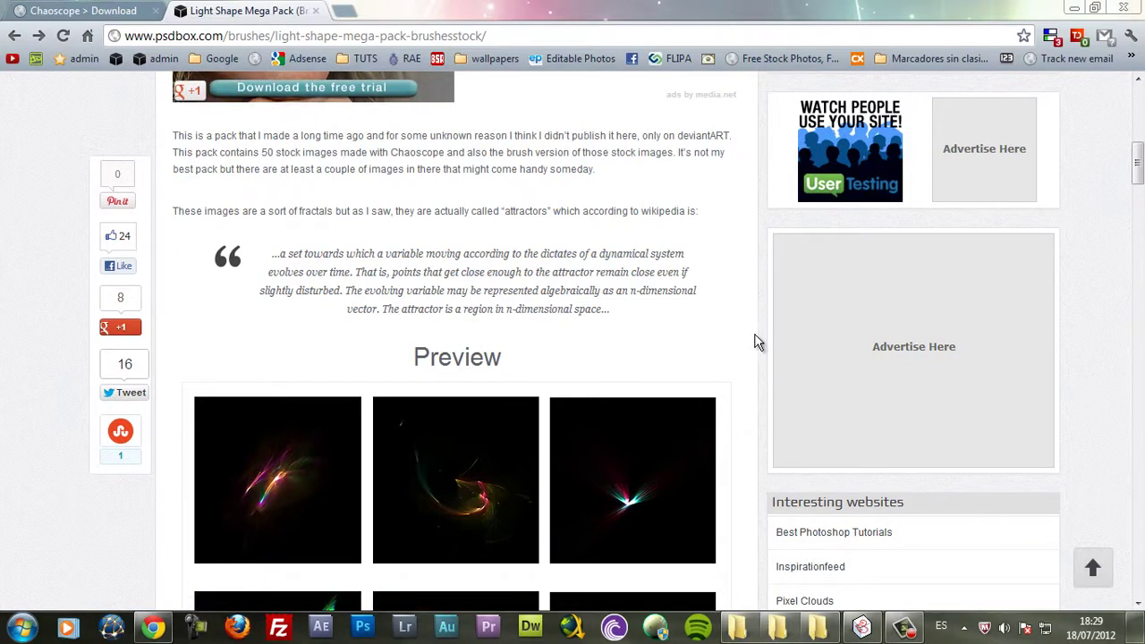
Step: Scroll up and down through the Light Shape Mega Pack preview images on PSDBox
scroll(756, 342, "down", 3)
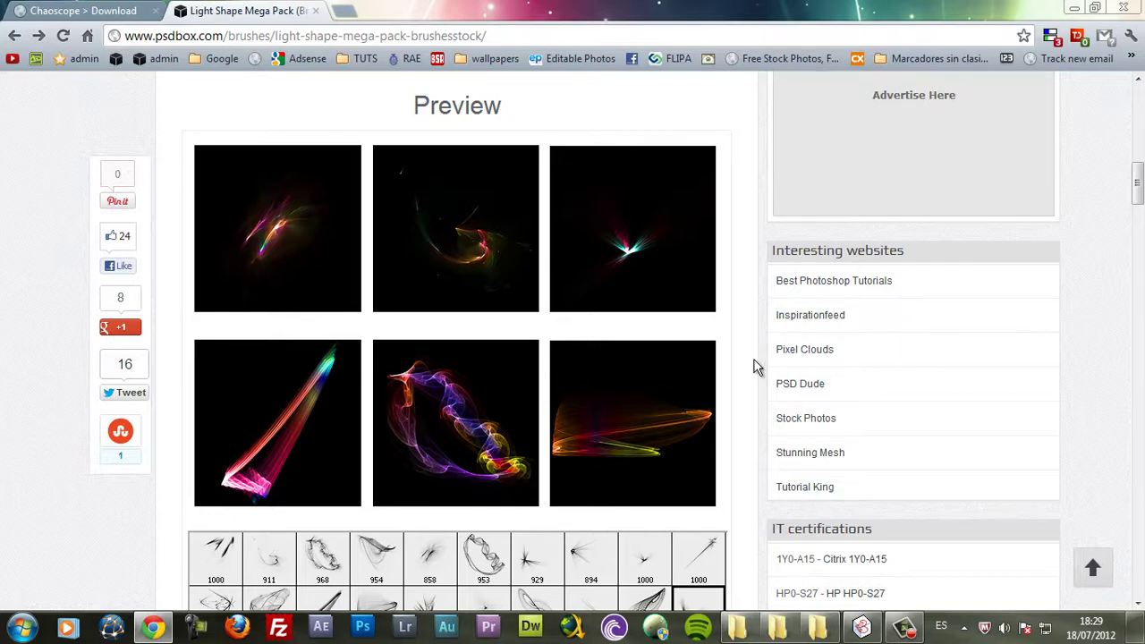
scroll(755, 367, "up", 6)
scroll(754, 367, "down", 6)
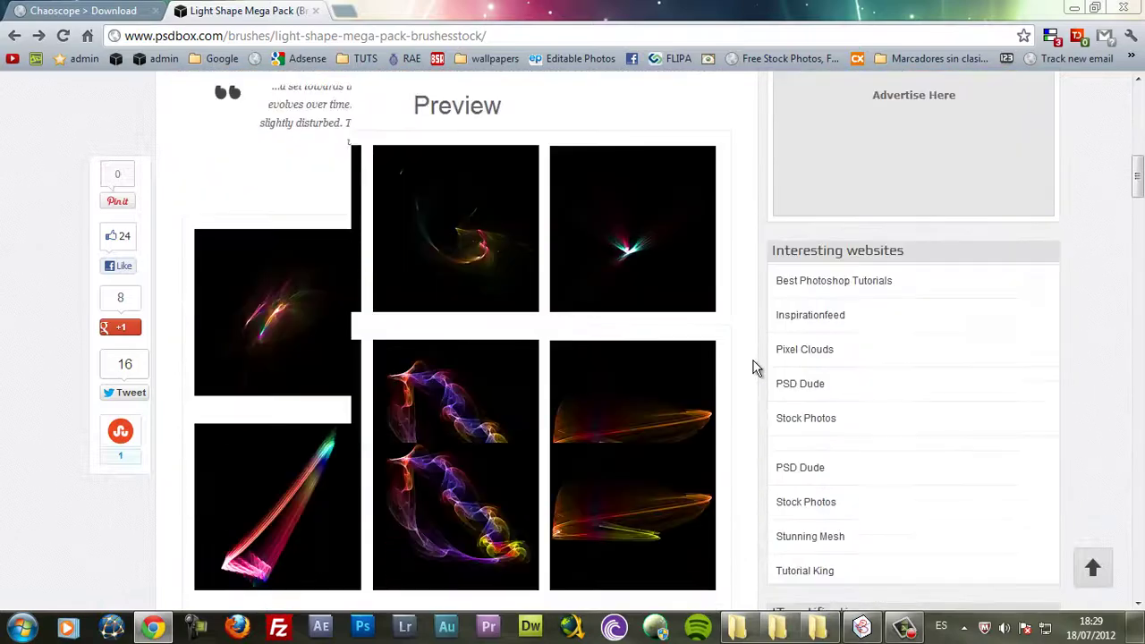
scroll(627, 269, "down", 4)
scroll(690, 313, "up", 9)
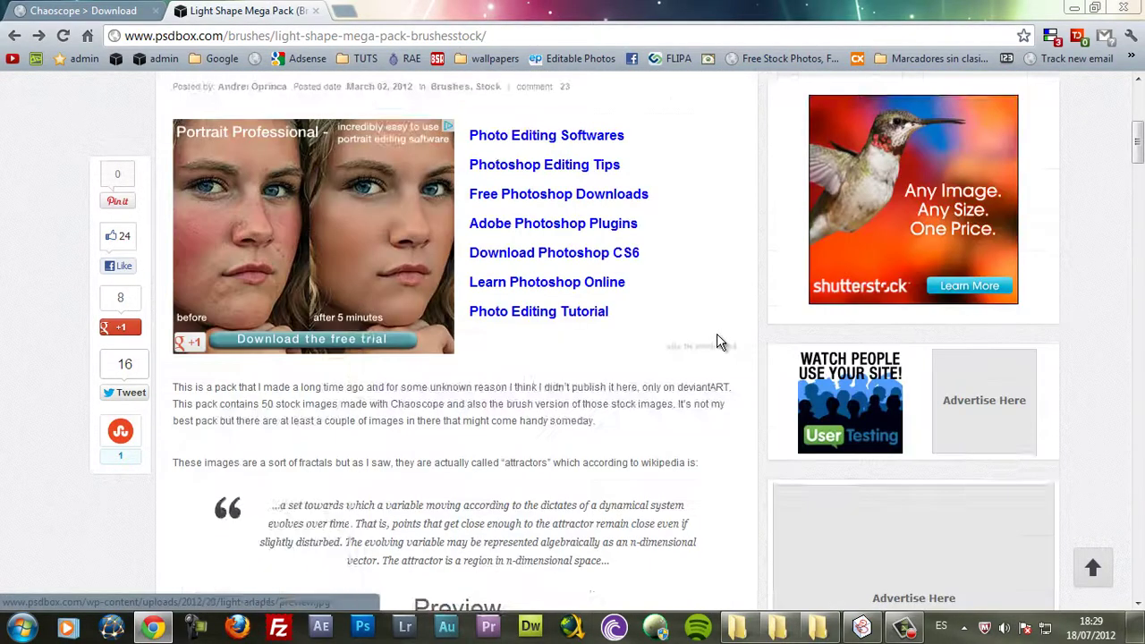
scroll(720, 343, "up", 3)
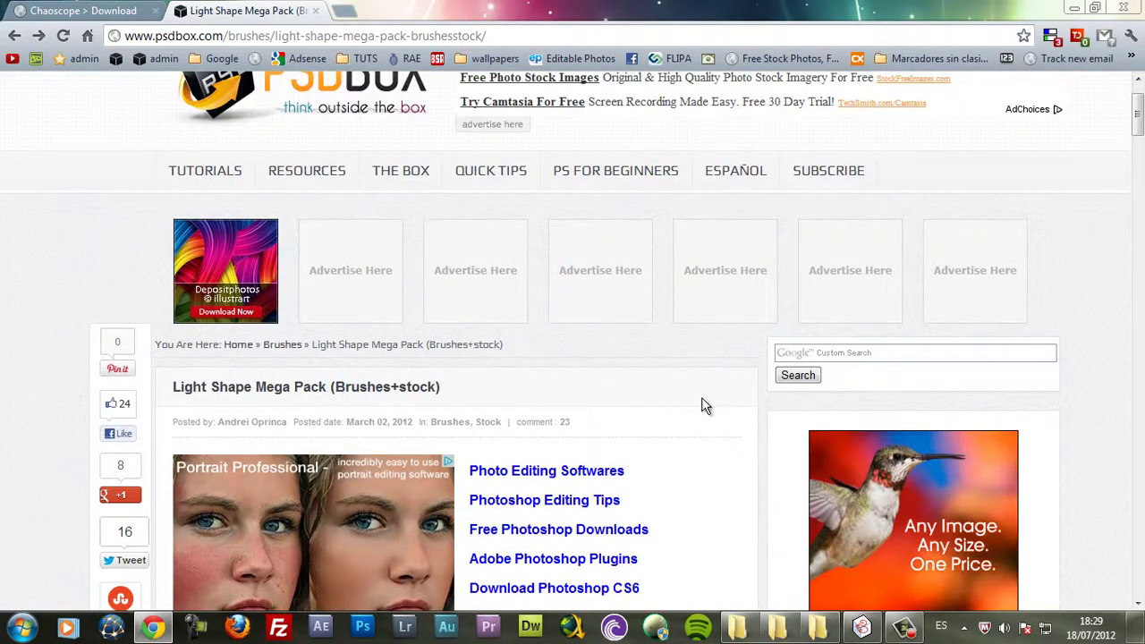
scroll(731, 396, "down", 10)
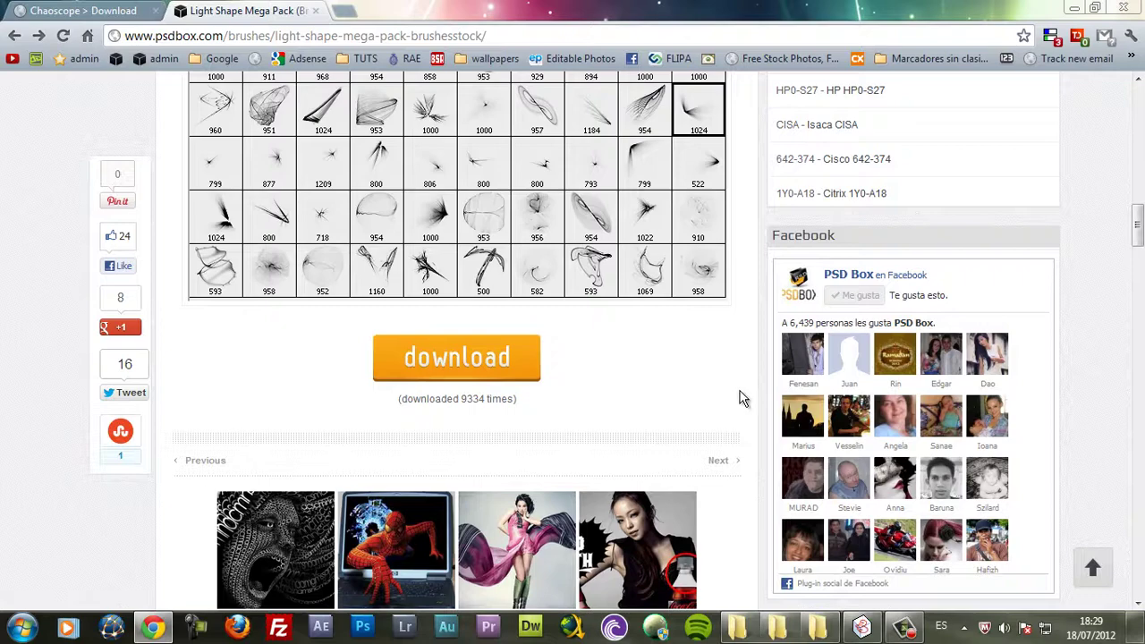
scroll(742, 399, "up", 1)
scroll(742, 399, "up", 6)
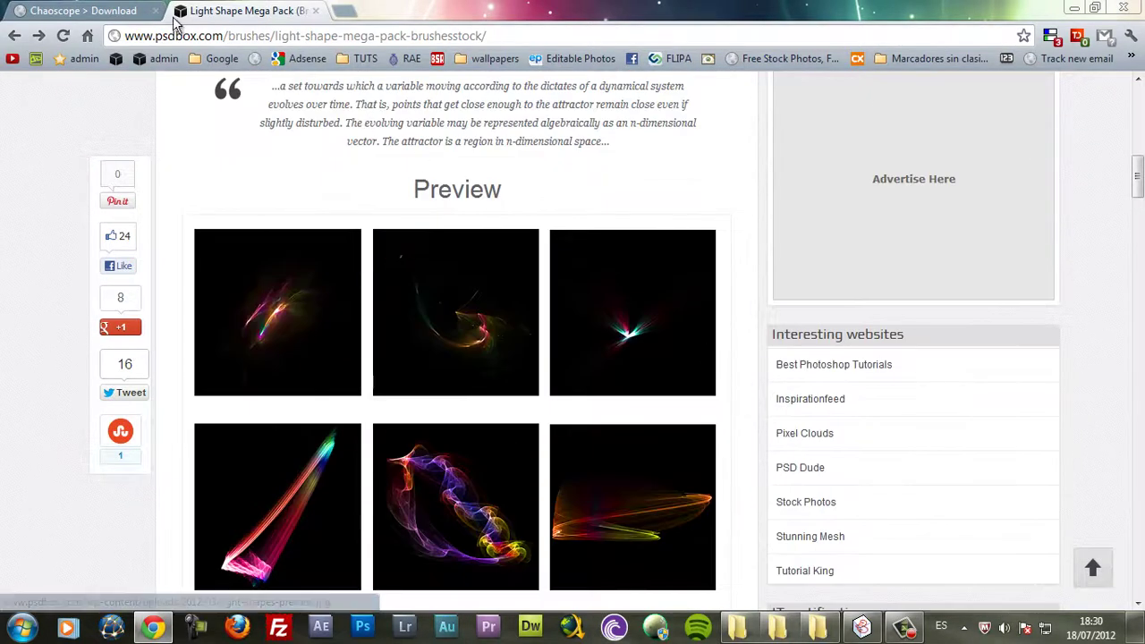
Step: Go from the Chaoscope tab through the Google results to the Chaoscope.org 0.3.1 download page
left_click(99, 11)
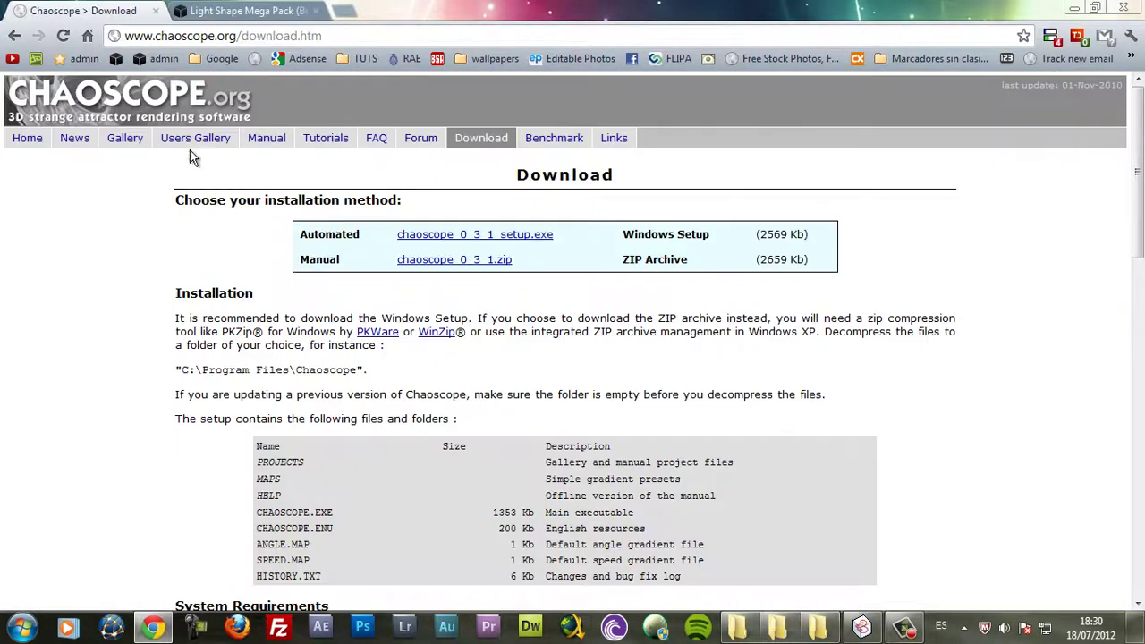
left_click(98, 102)
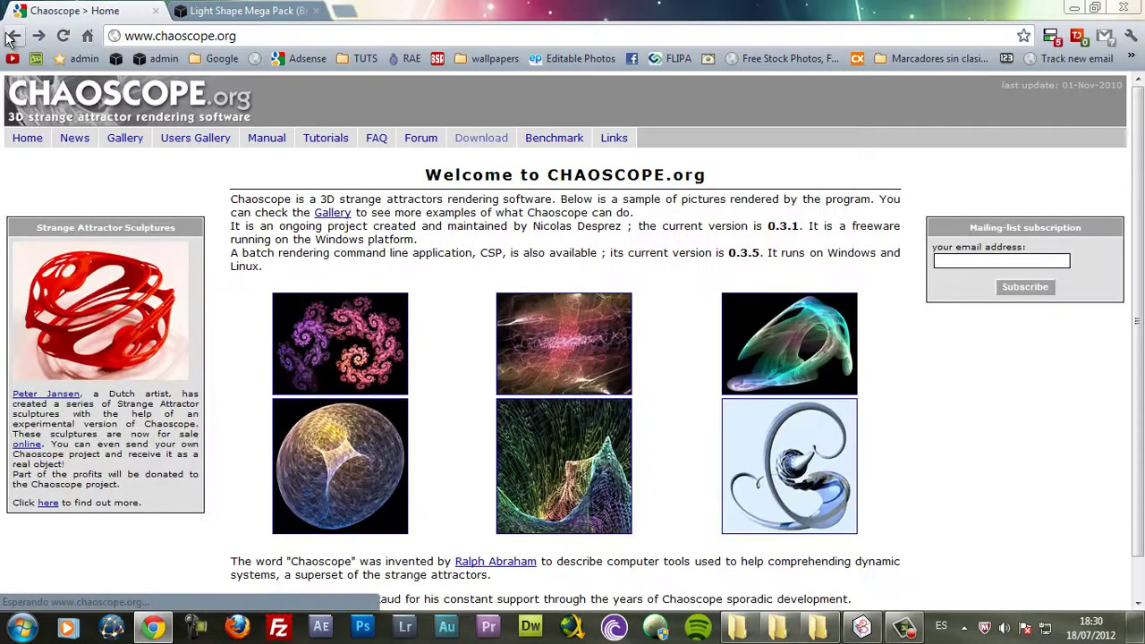
left_click(14, 36)
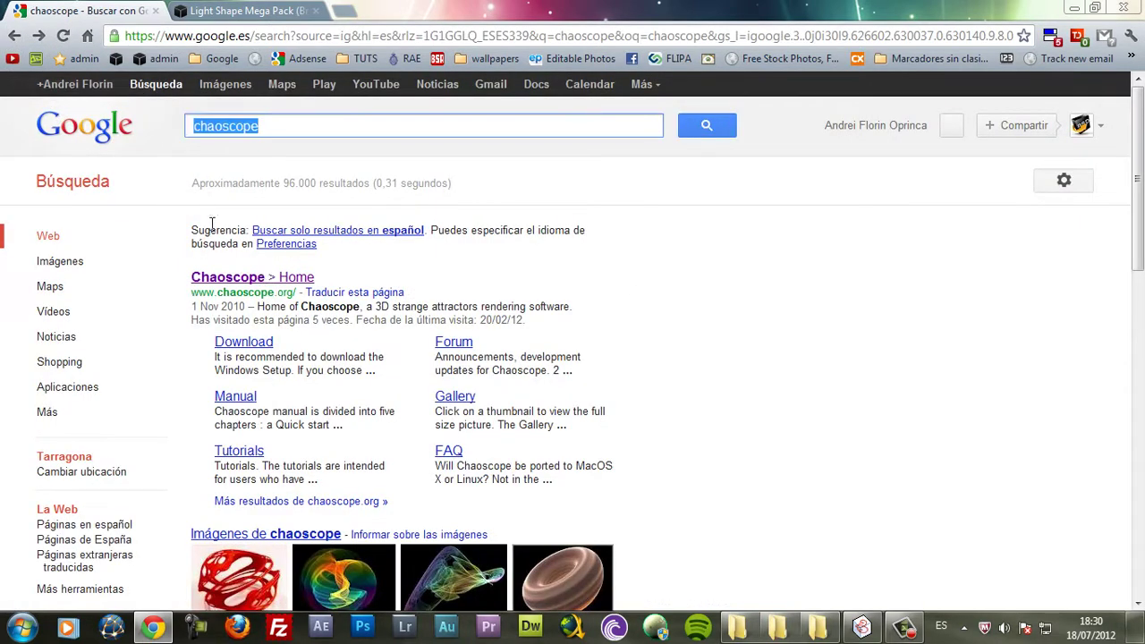
left_click(251, 279)
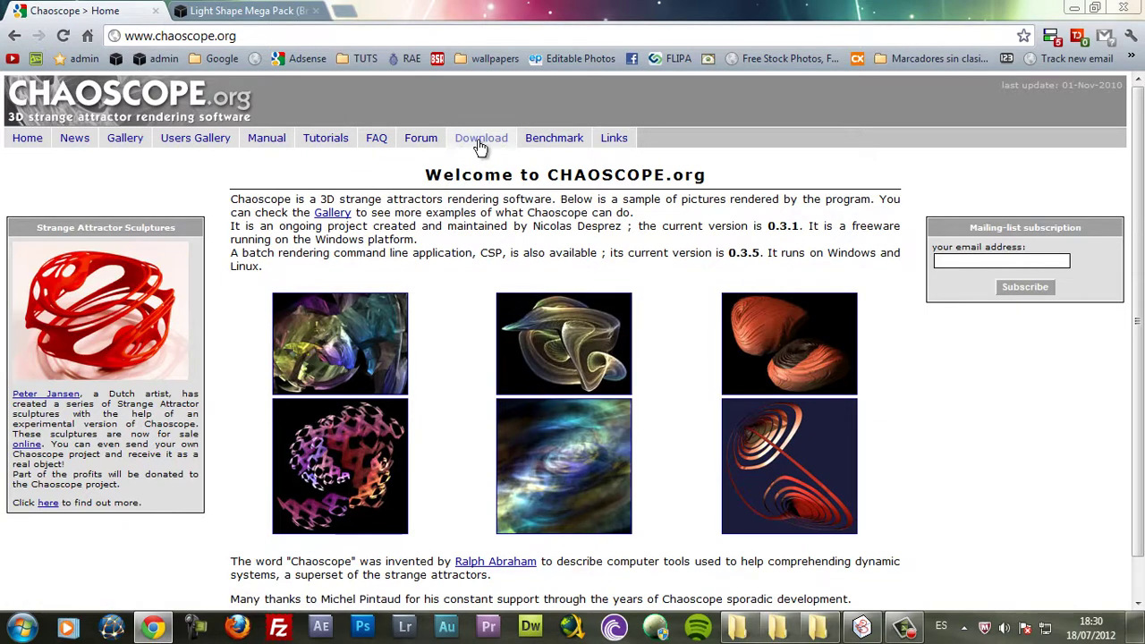
left_click(481, 140)
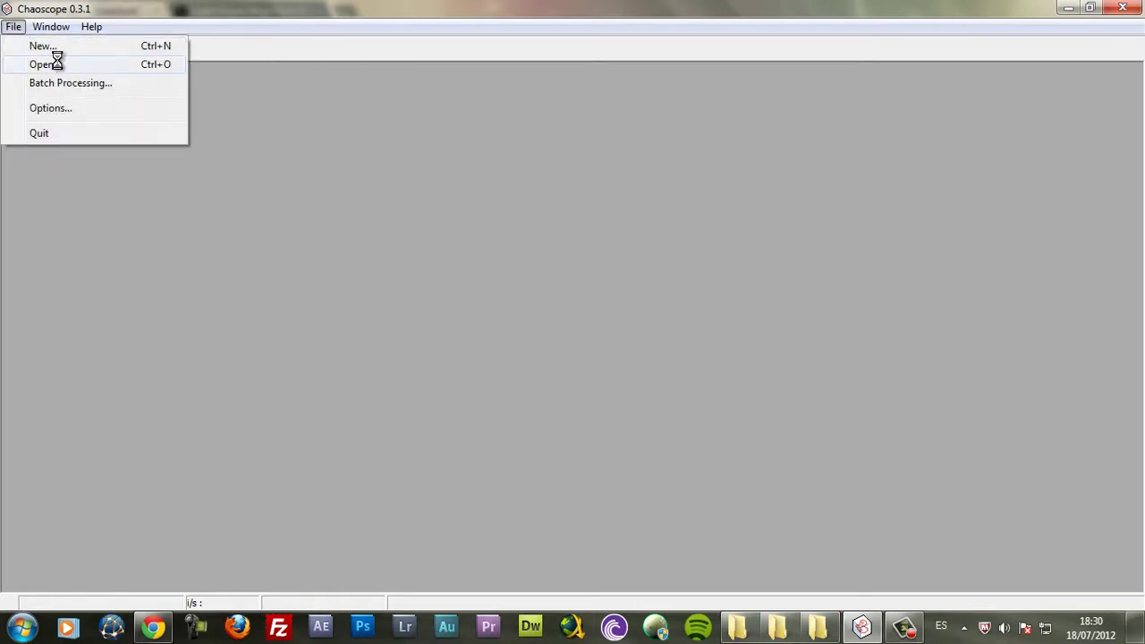
left_click(53, 63)
left_click_drag(823, 255, 830, 214)
left_click(421, 266)
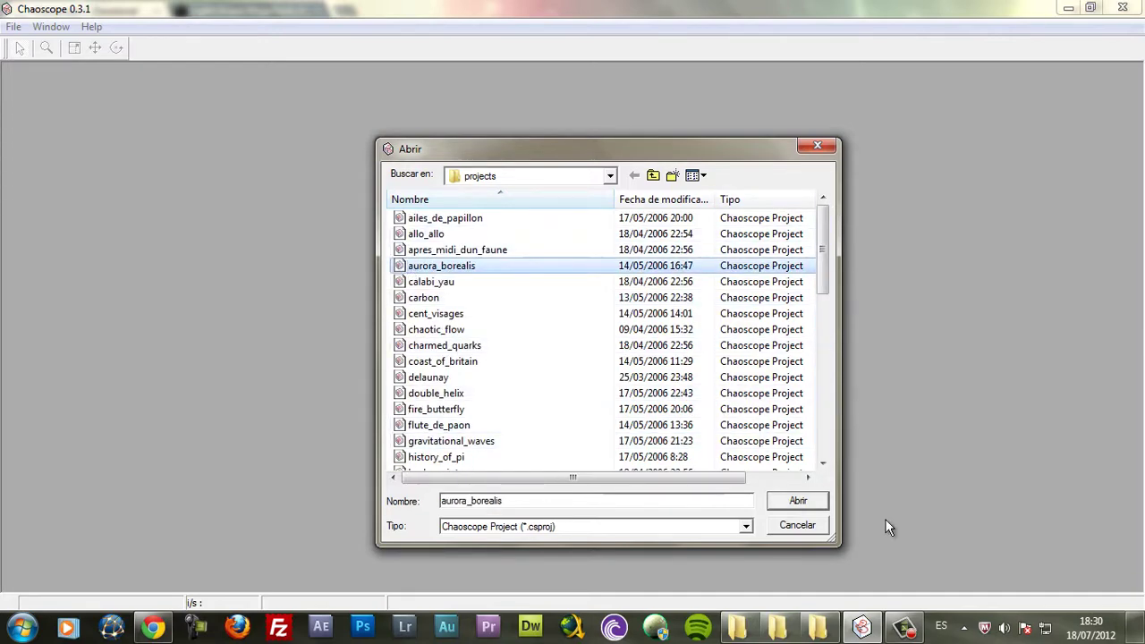
left_click(799, 502)
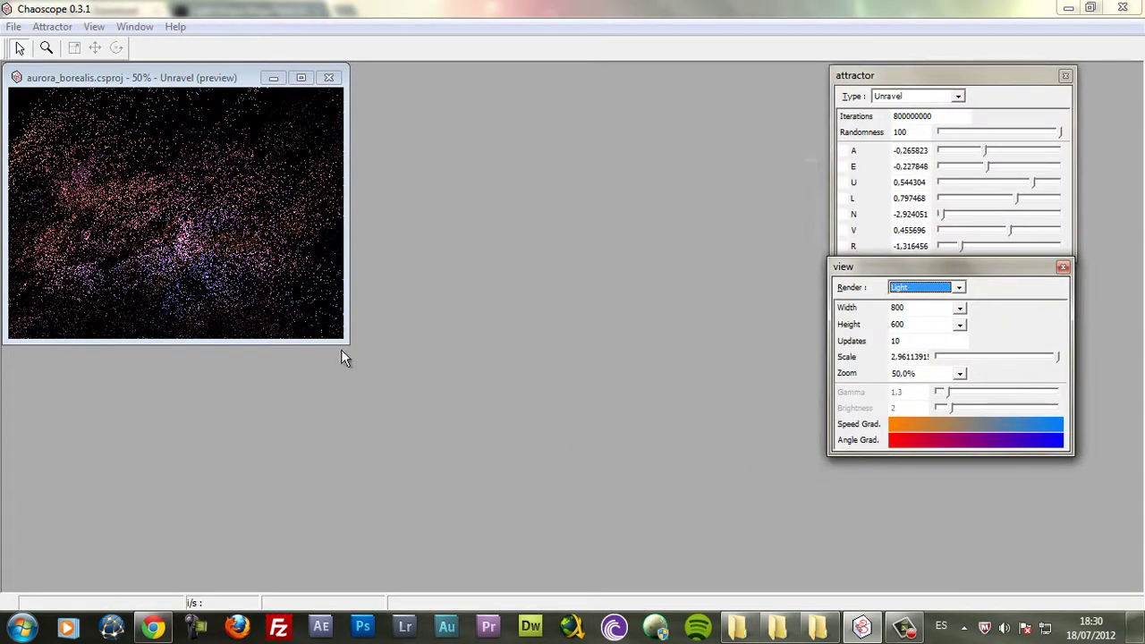
left_click_drag(347, 341, 614, 505)
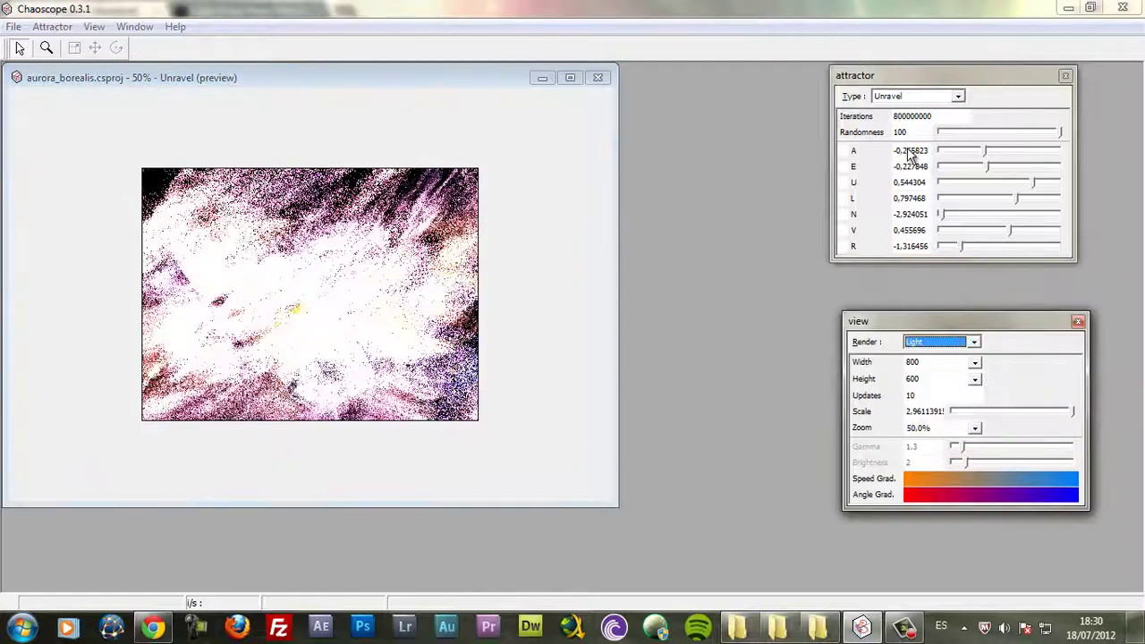
left_click_drag(1017, 200, 974, 214)
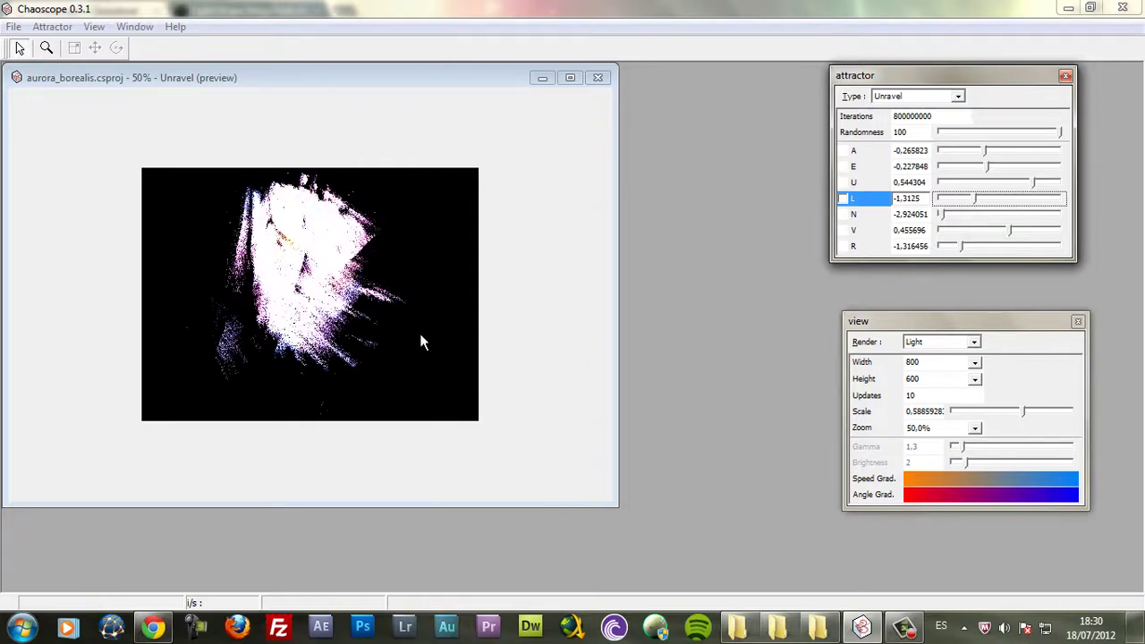
left_click_drag(417, 351, 387, 309)
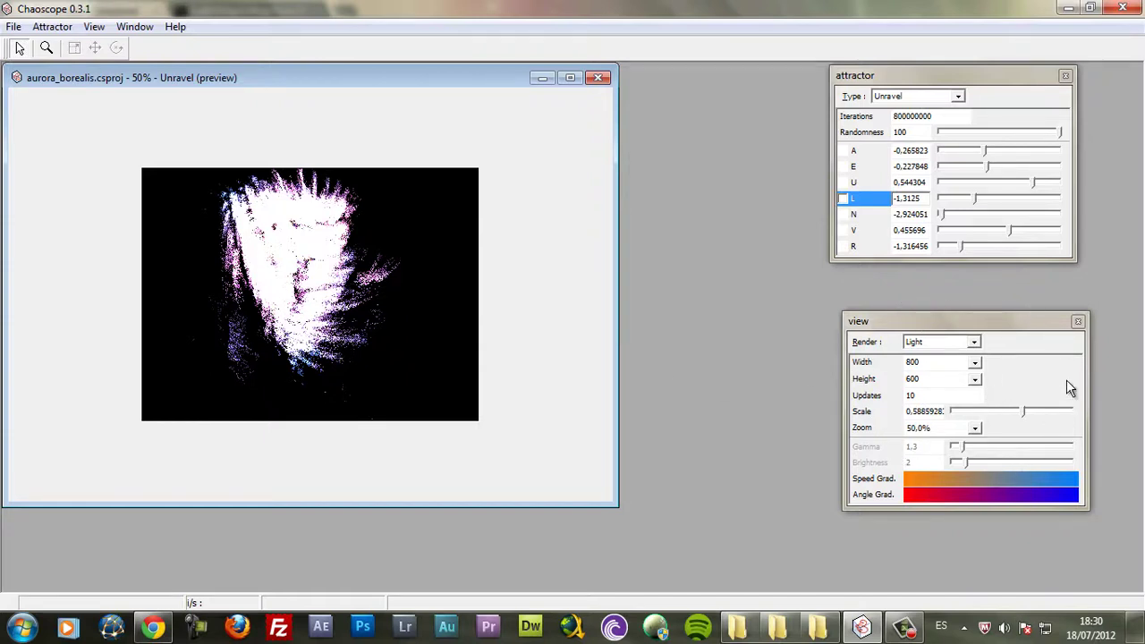
left_click_drag(1007, 421, 988, 415)
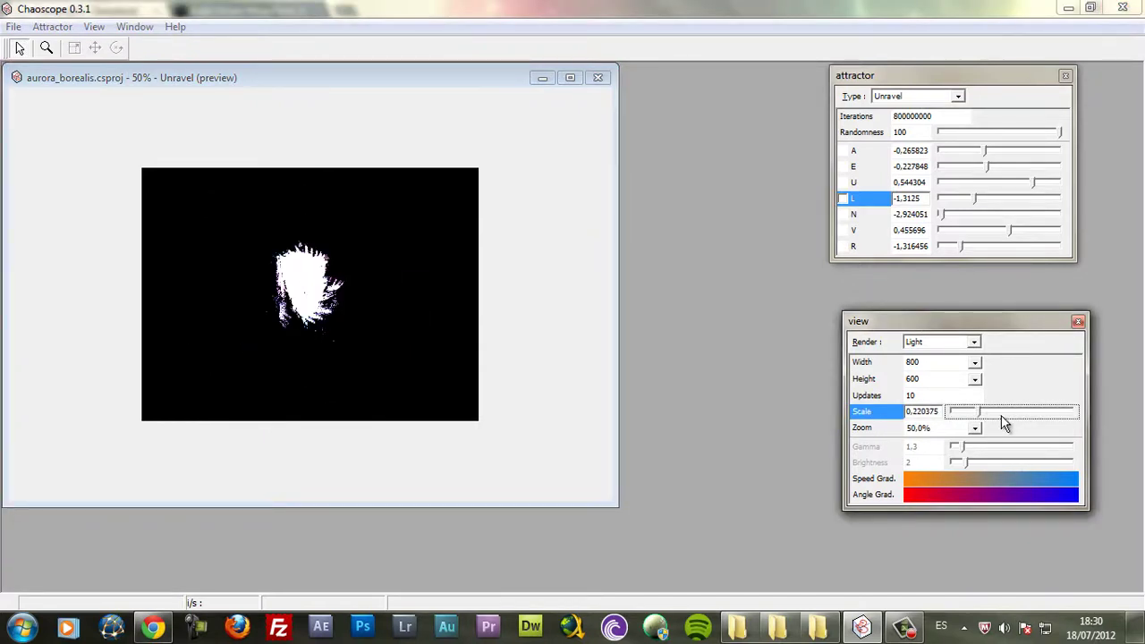
left_click(1026, 410)
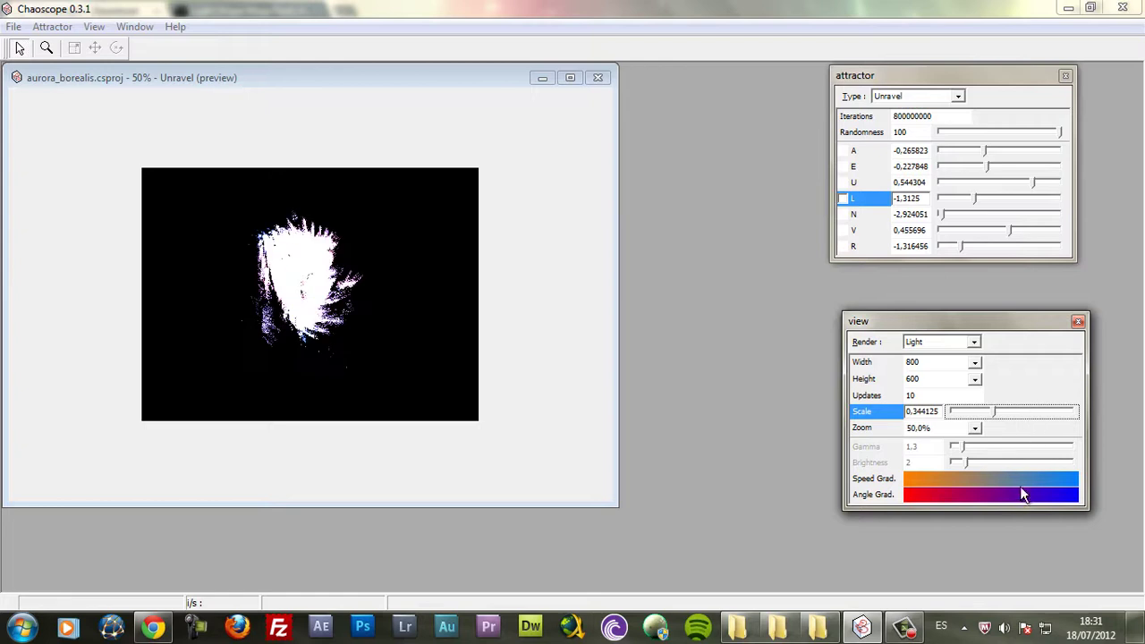
left_click(975, 342)
left_click(1012, 372)
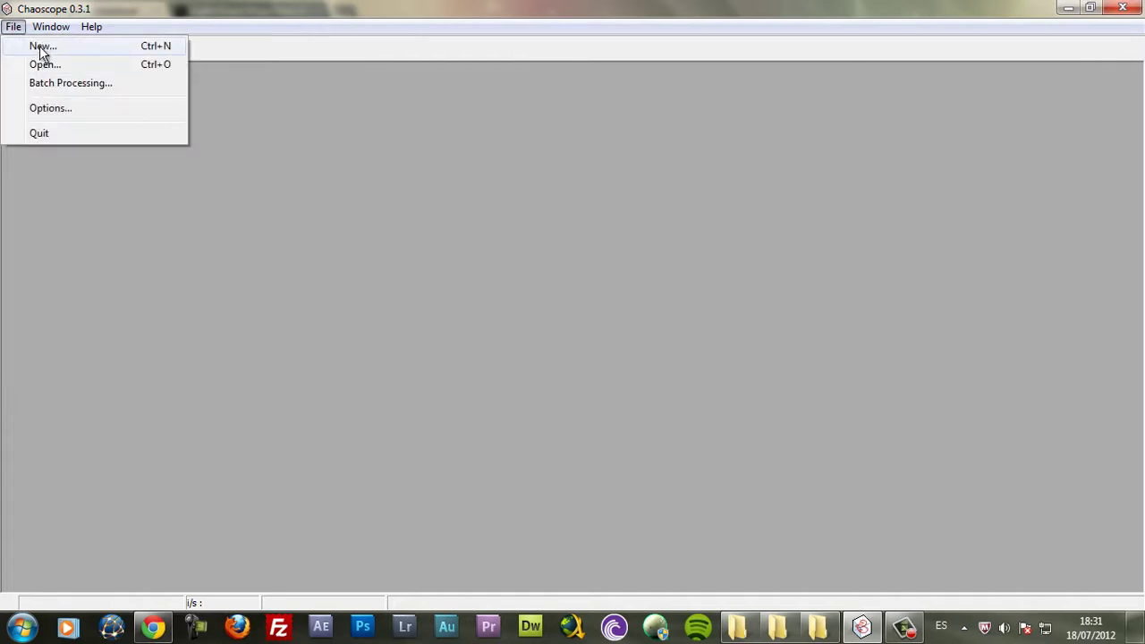
Step: Start a new project as a Polynomial Function attractor, keeping Abs, 1000×1000 and Light render
left_click(40, 49)
left_click_drag(563, 242, 551, 203)
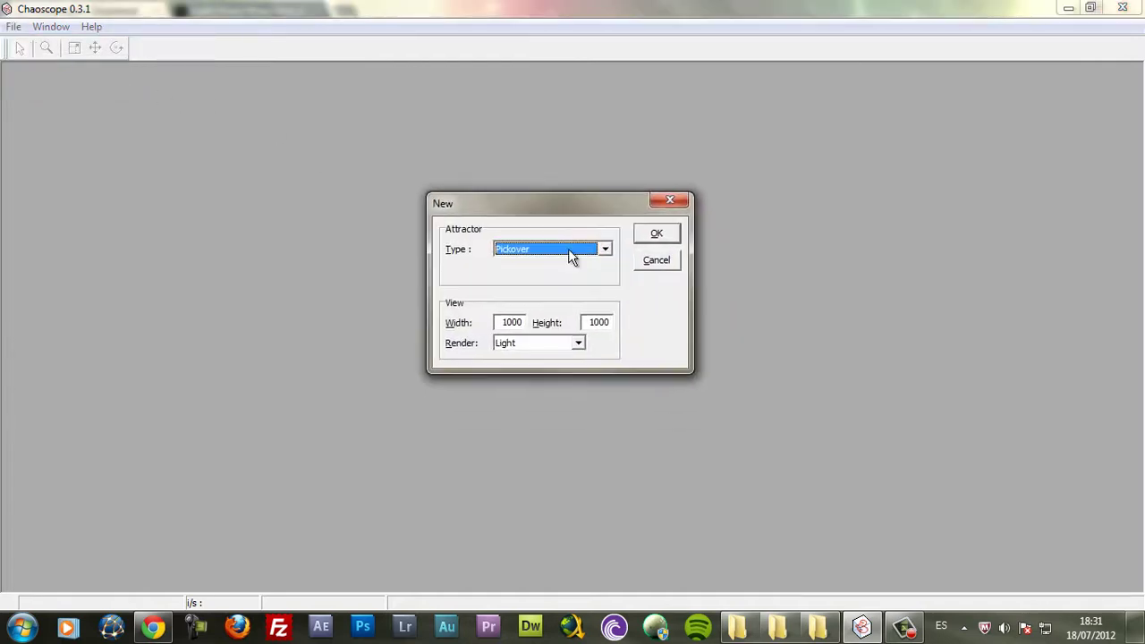
left_click(605, 250)
left_click_drag(611, 309, 611, 280)
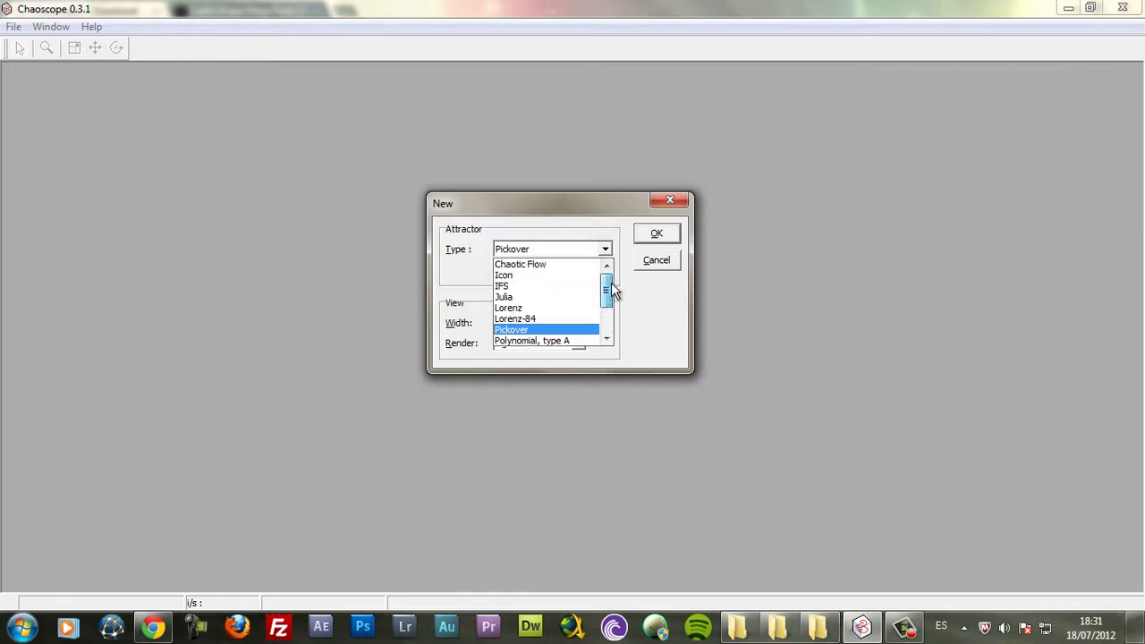
left_click(605, 252)
left_click(604, 251)
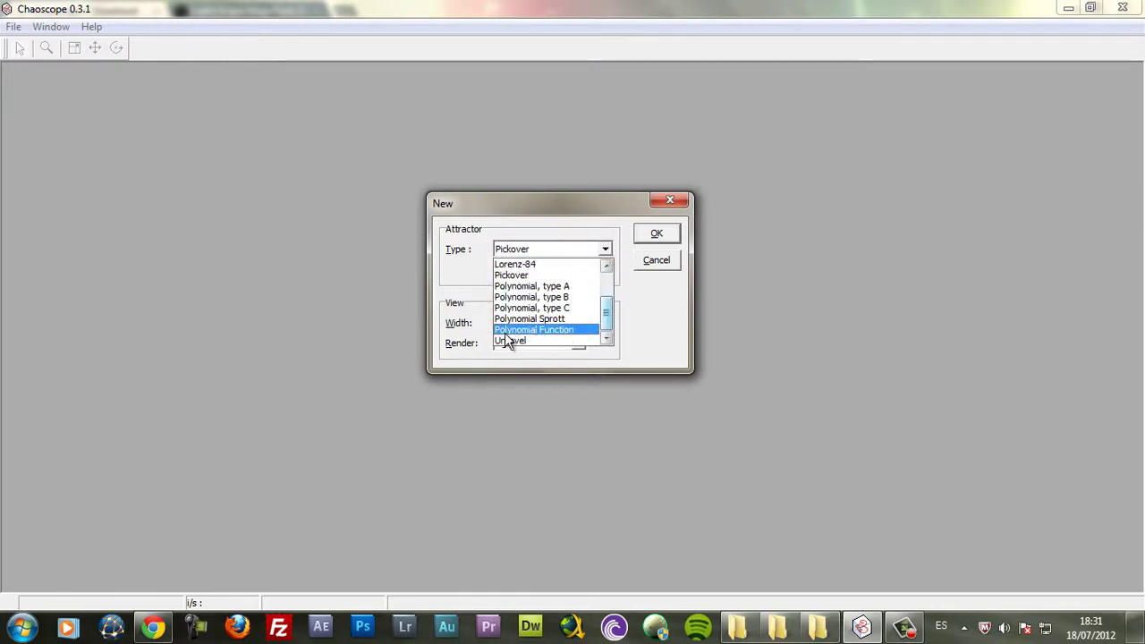
left_click(560, 330)
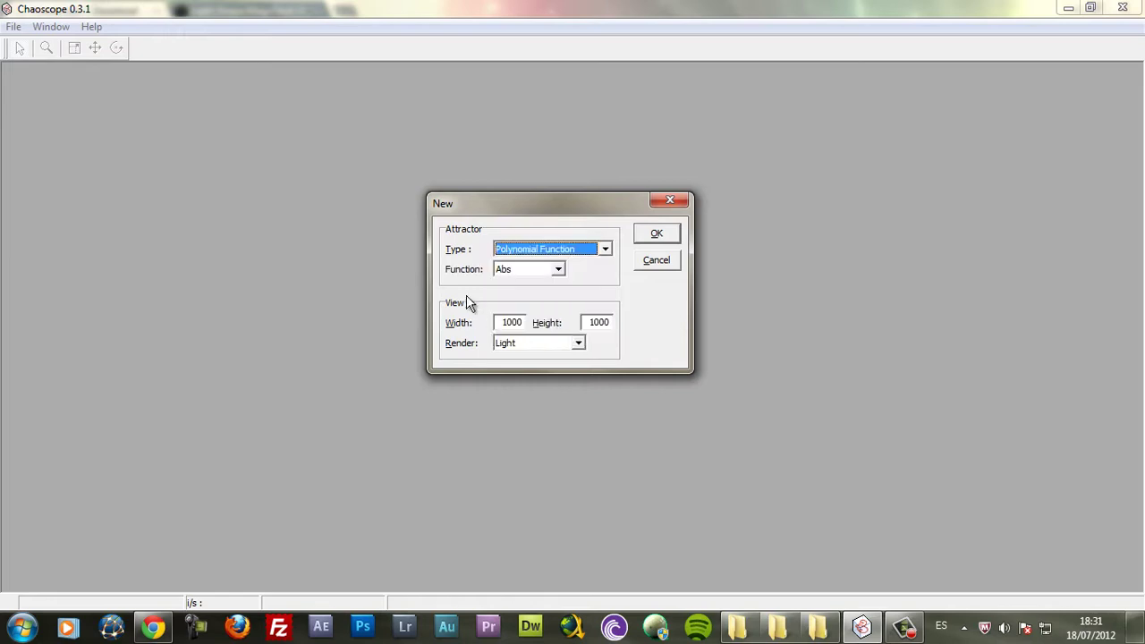
left_click(560, 271)
left_click(559, 269)
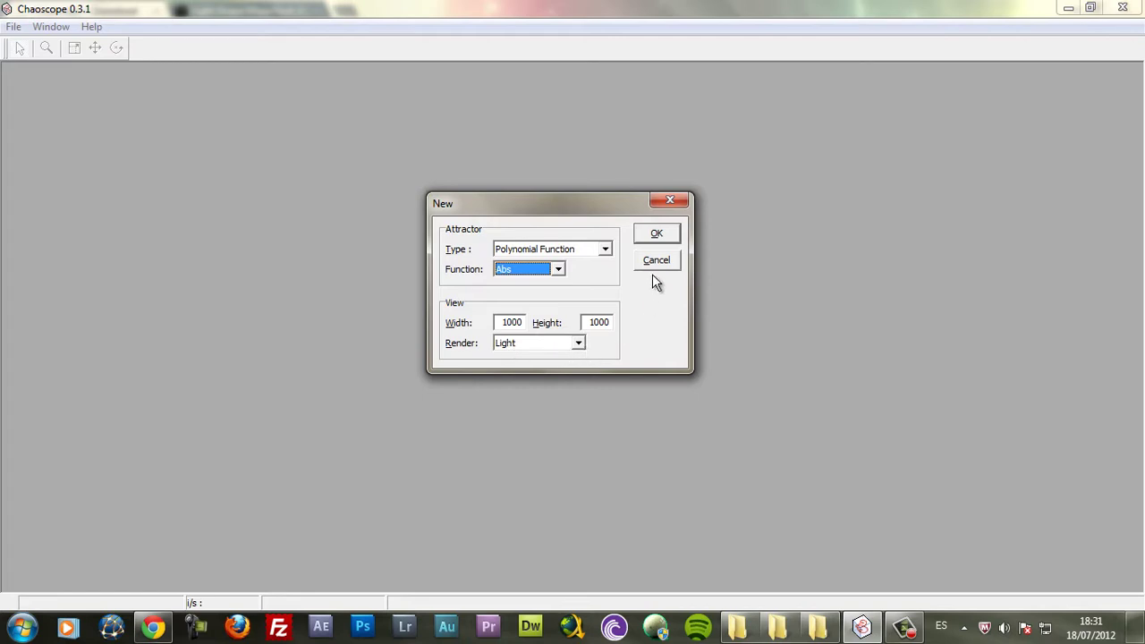
left_click(667, 237)
left_click_drag(277, 83, 305, 85)
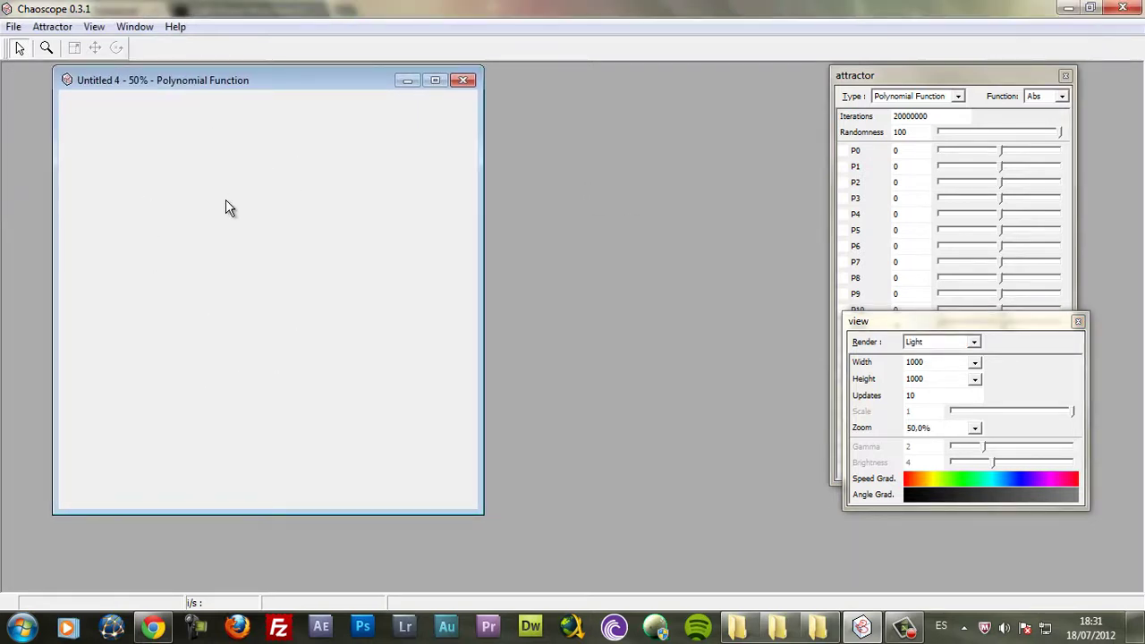
Step: Place the attractor and view panels side by side next to the document, then browse the Attractor menu
left_click_drag(939, 79, 657, 88)
left_click_drag(921, 320, 883, 84)
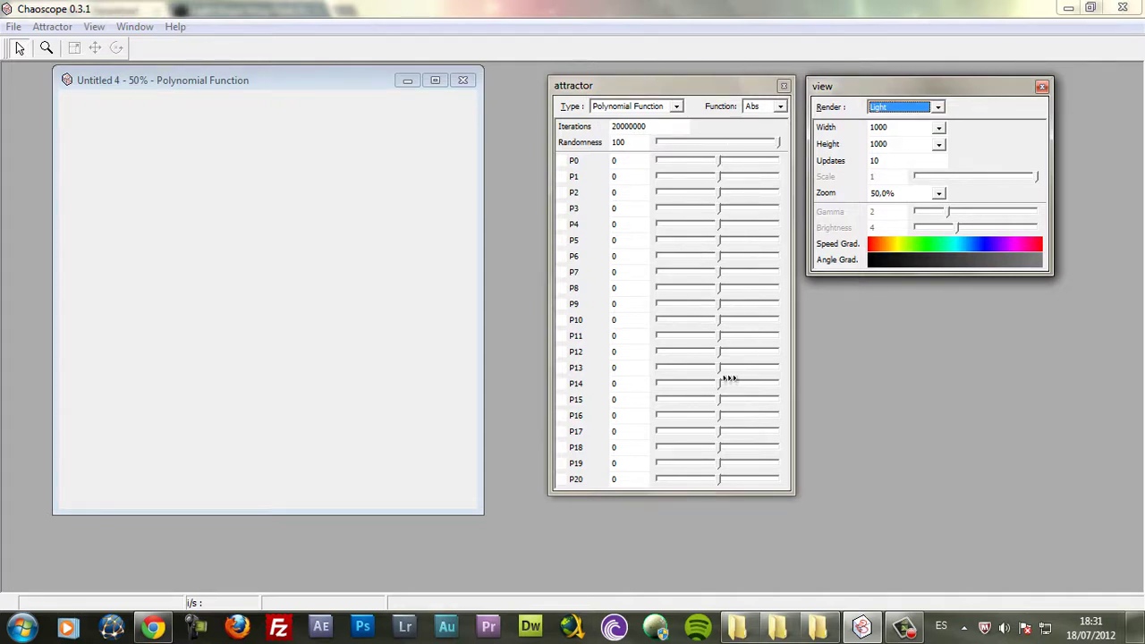
left_click(55, 27)
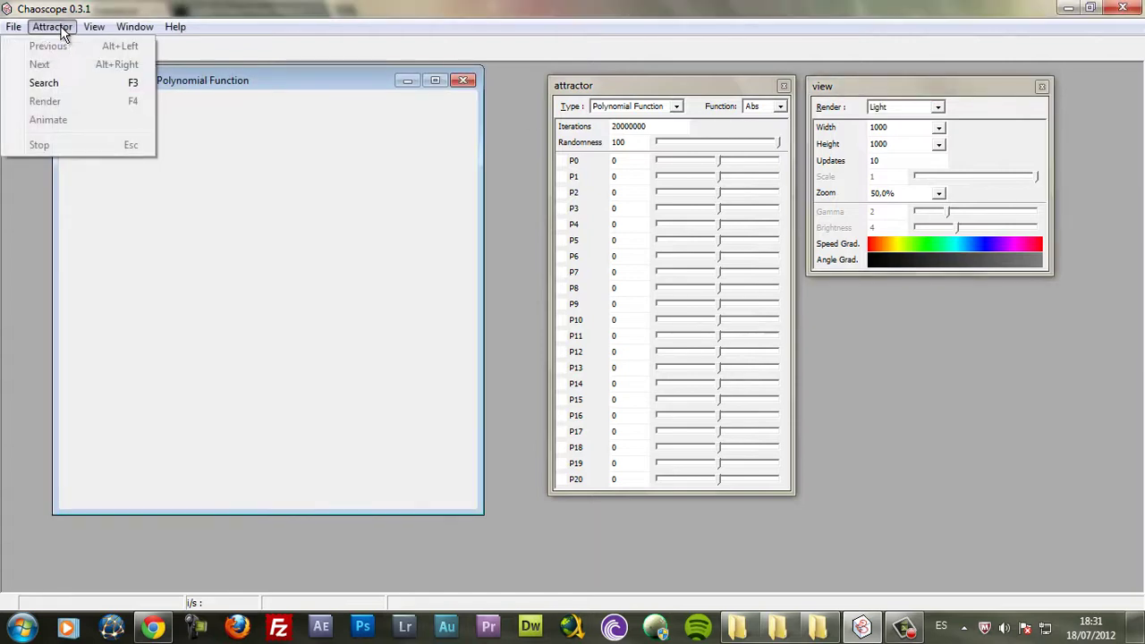
mouse_move(96, 28)
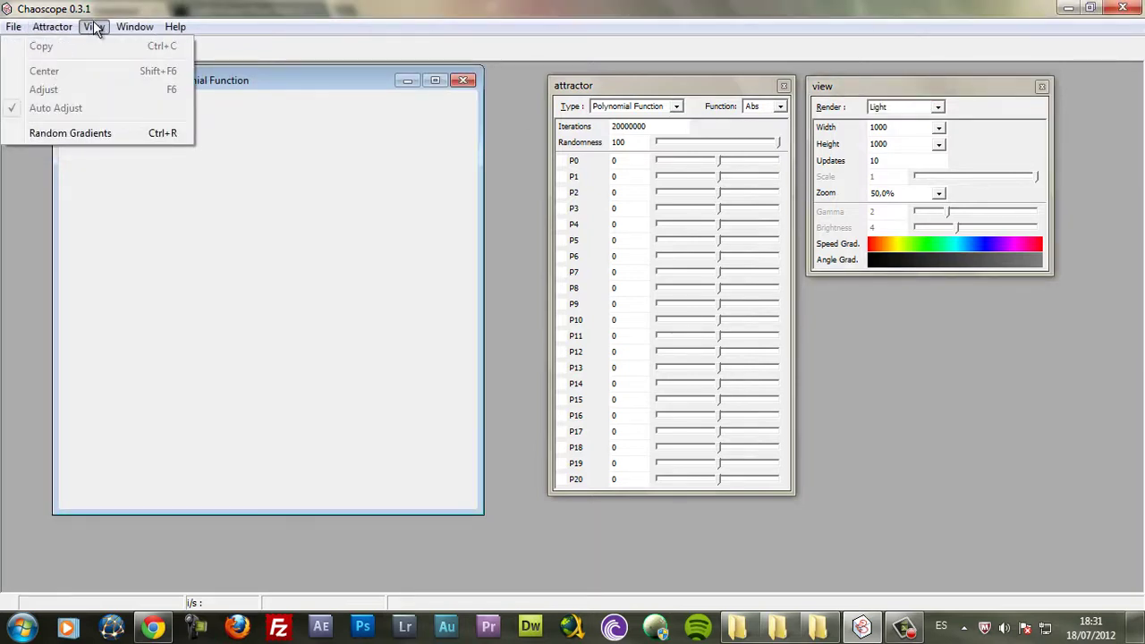
mouse_move(55, 28)
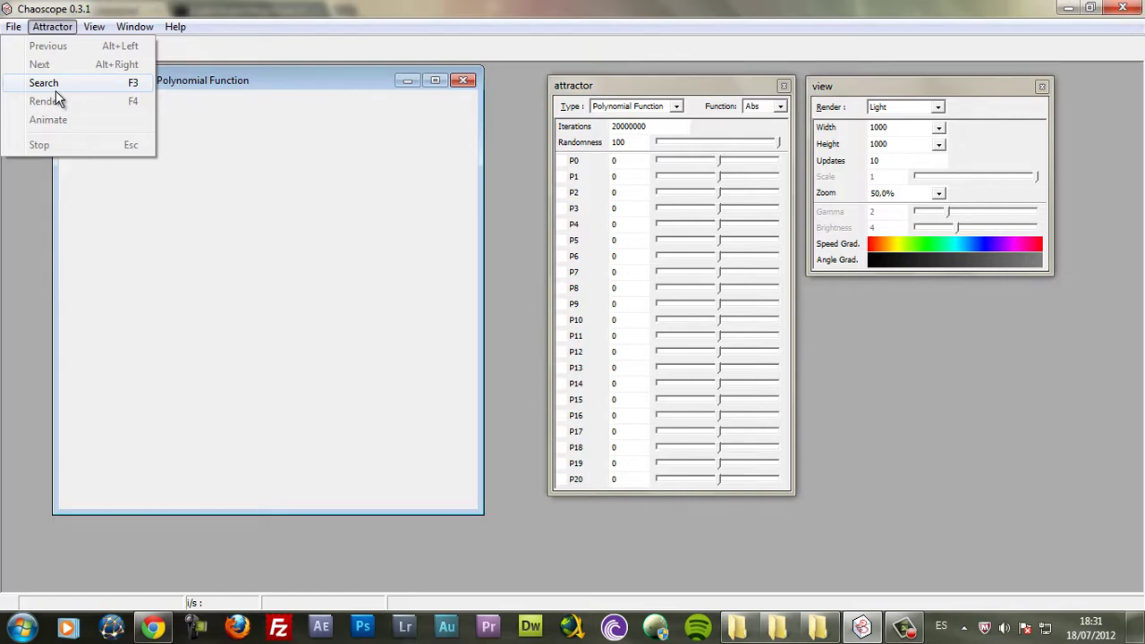
Step: Search random attractors with Ctrl+F, rotating the result, until a colourful glowing shape renders
left_click(479, 7)
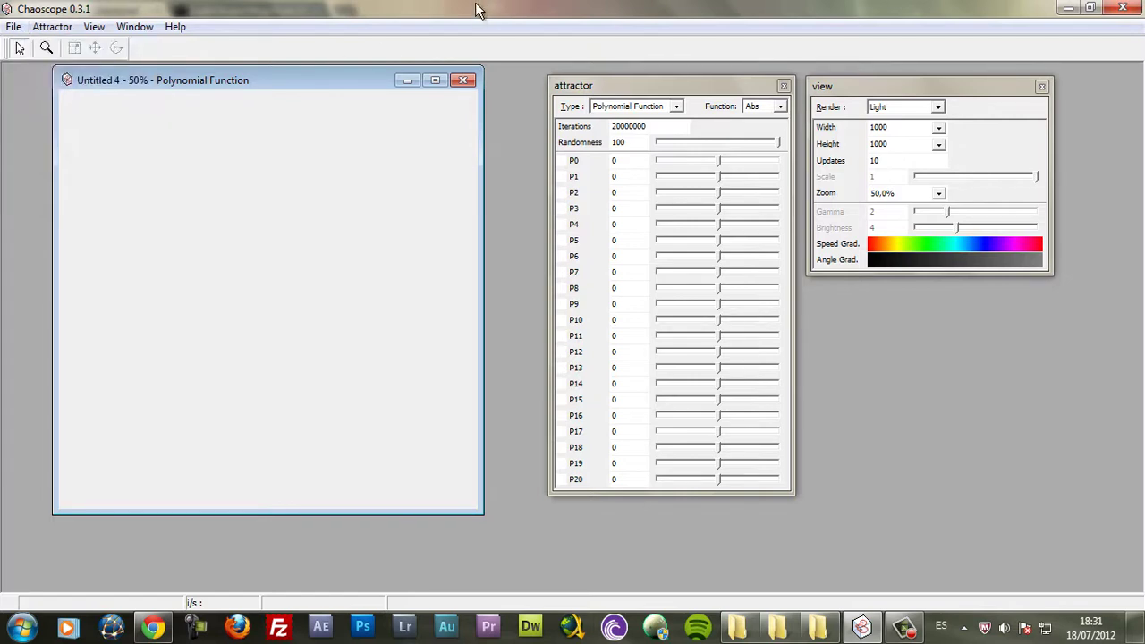
key("ctrl+f")
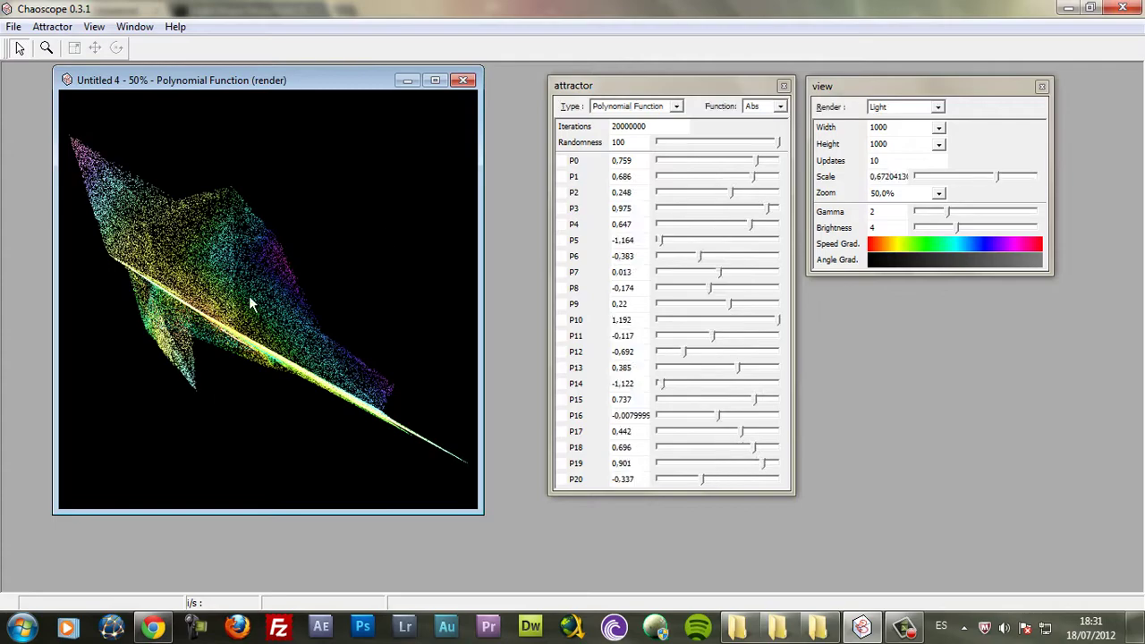
left_click_drag(245, 296, 167, 384)
key("ctrl+f")
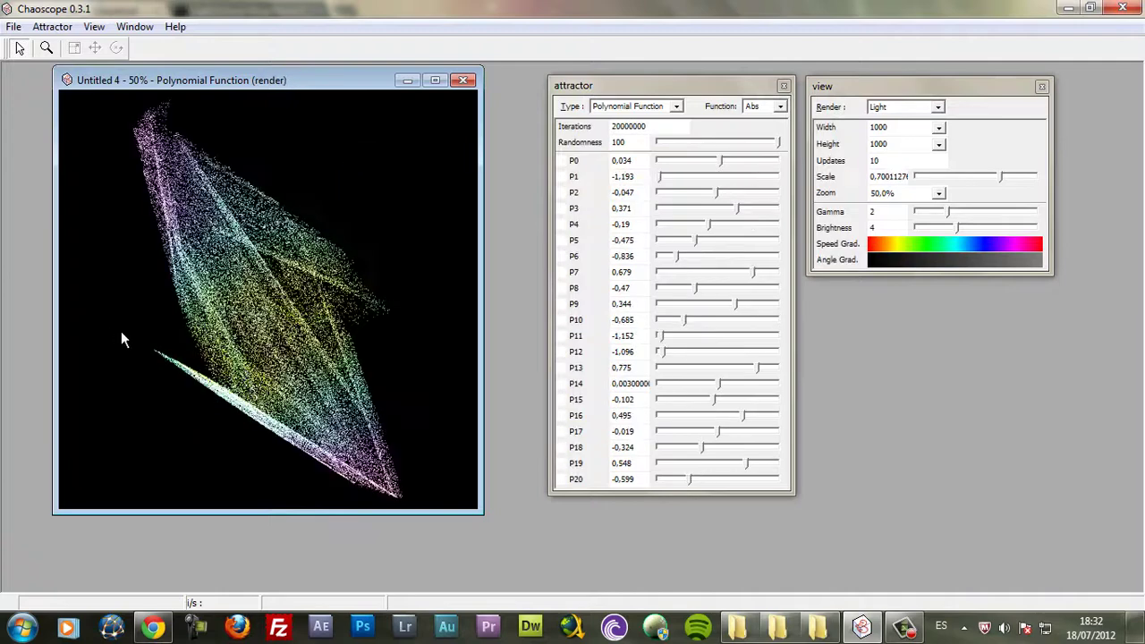
key("ctrl+f")
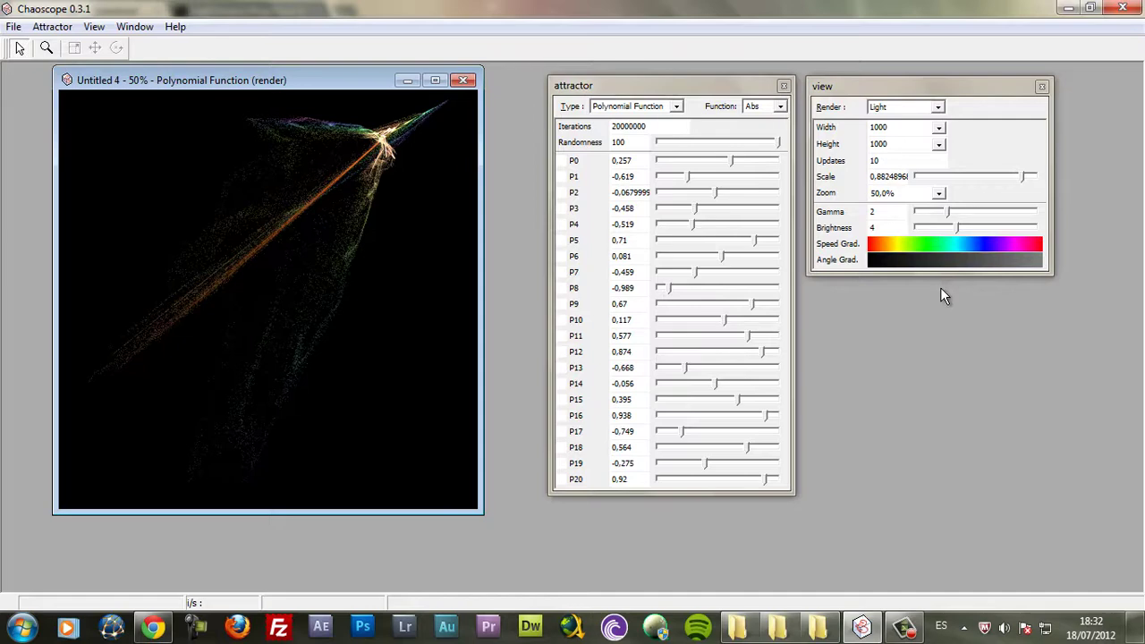
Step: Re-randomize the speed and angle gradients until the attractor is mostly white with purple tints
key("r")
key("r")
key("r")
key("r")
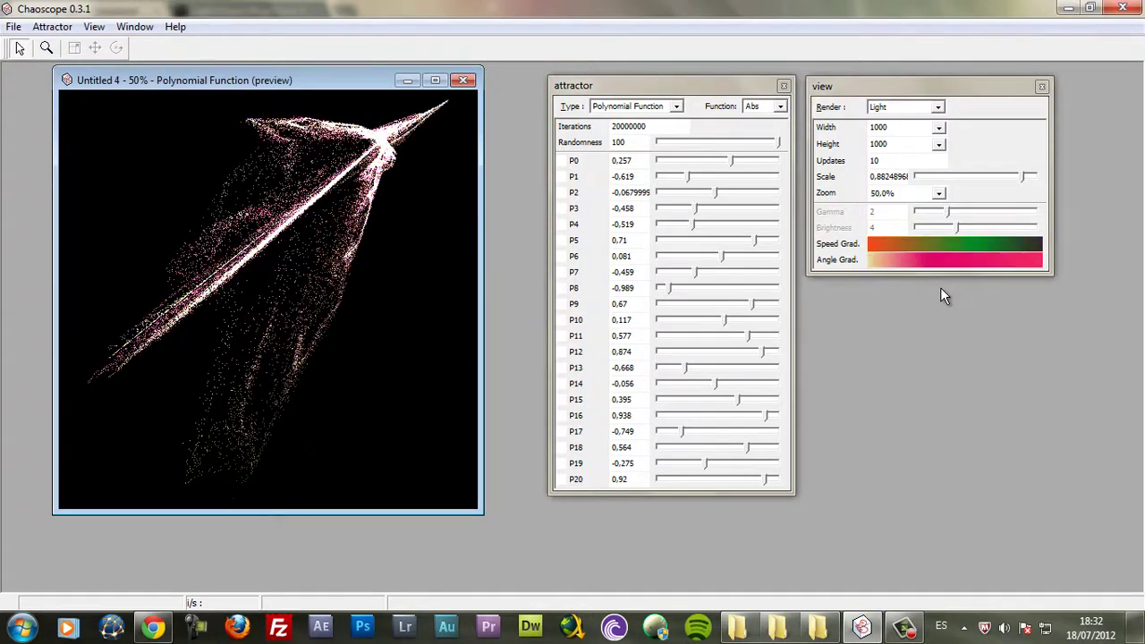
key("ctrl+r")
key("ctrl+r")
key("ctrl+r")
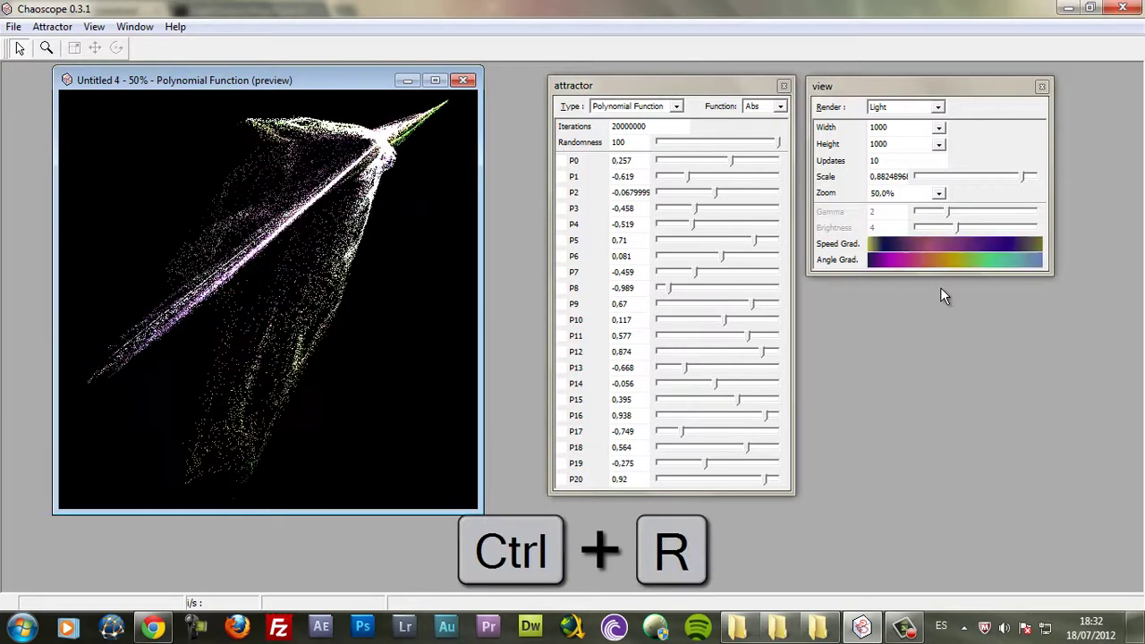
key("ctrl+r")
key("ctrl+r")
key("ctrl+r")
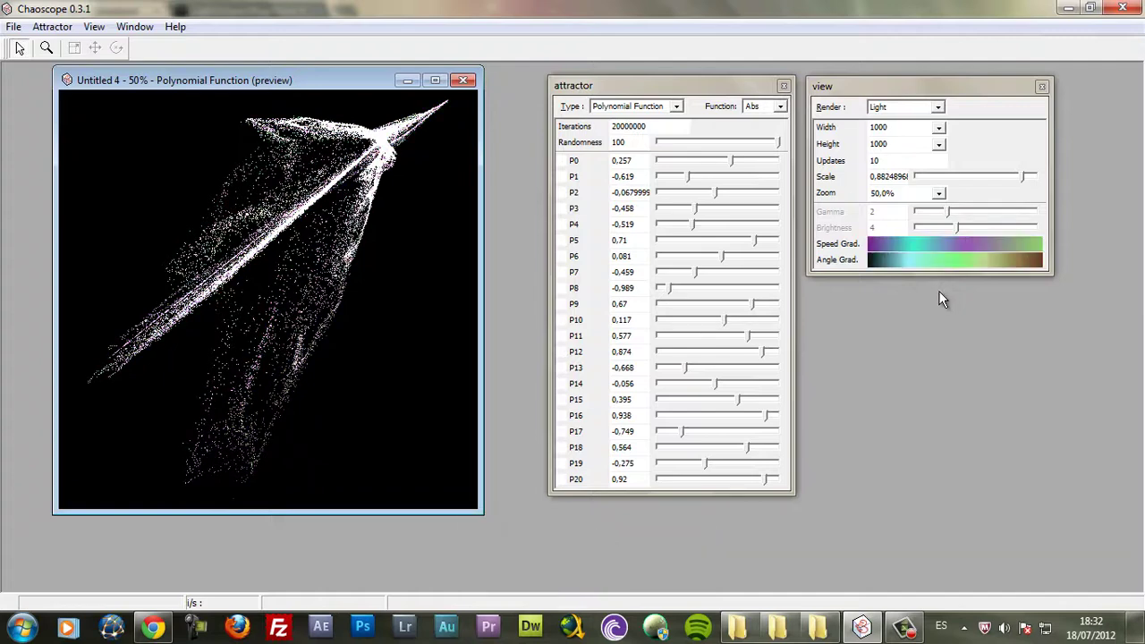
key("ctrl+r")
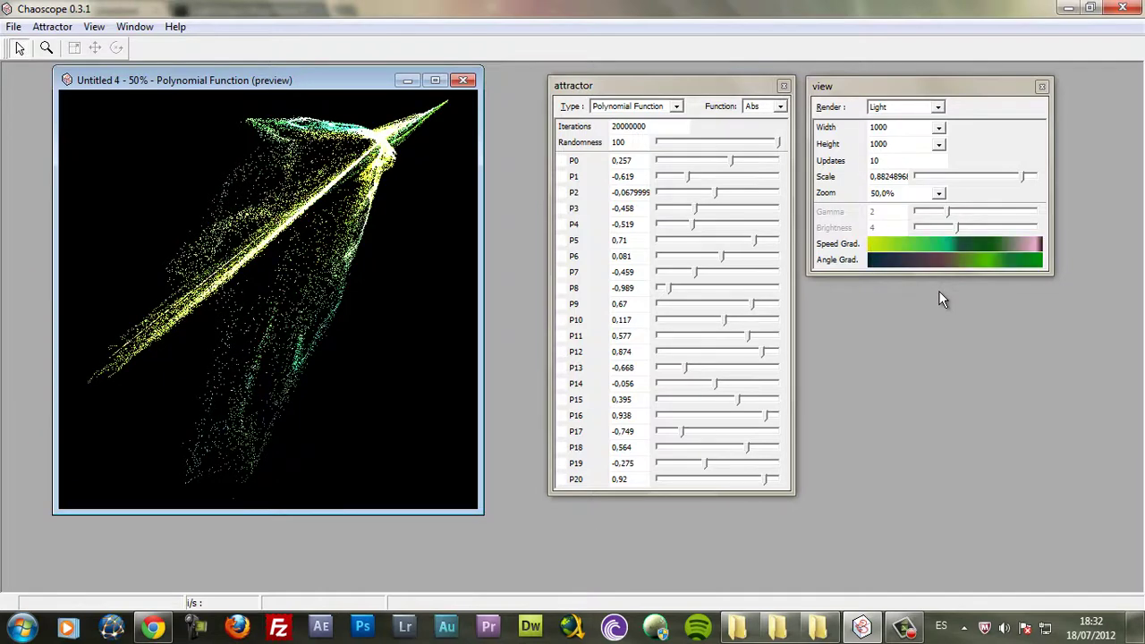
key("ctrl+r")
key("ctrl+r")
key("ctrl+r")
key("ctrl+r")
key("ctrl+r")
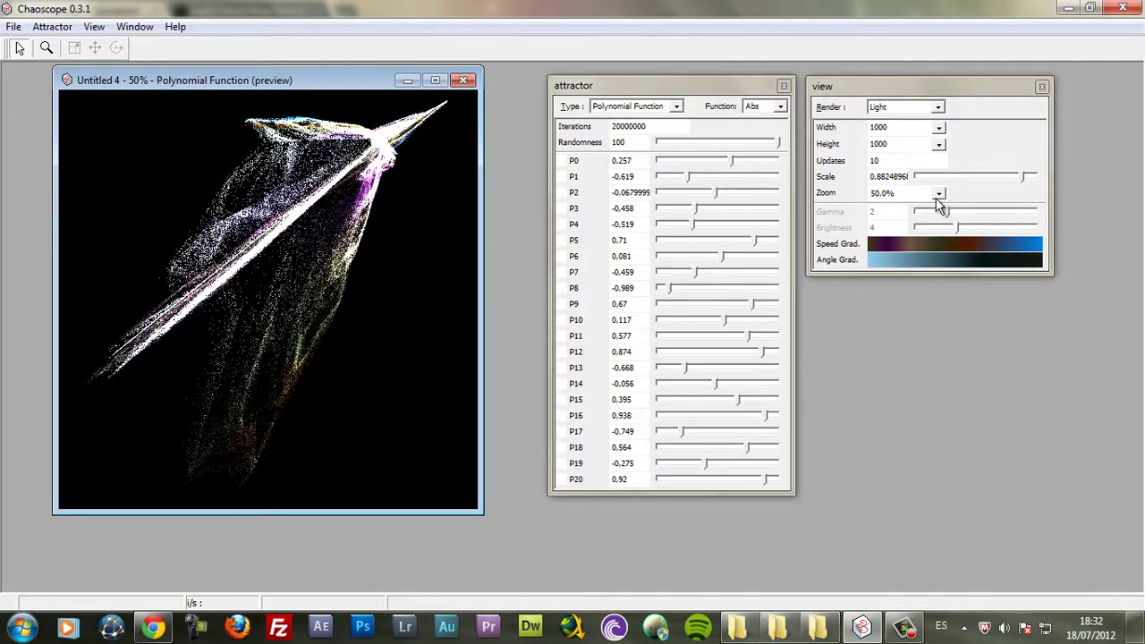
Step: Drag the Scale slider in the view panel to 0.8515
left_click(954, 219)
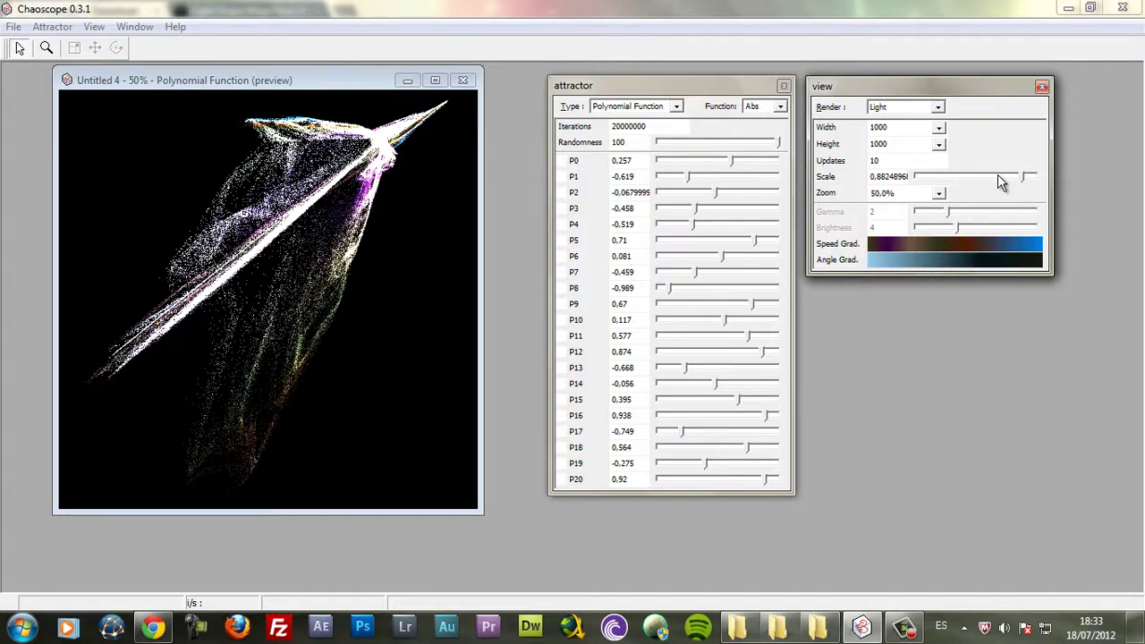
mouse_move(1029, 182)
left_mouse_down()
mouse_move(1038, 178)
mouse_move(954, 178)
mouse_move(1019, 179)
left_mouse_up()
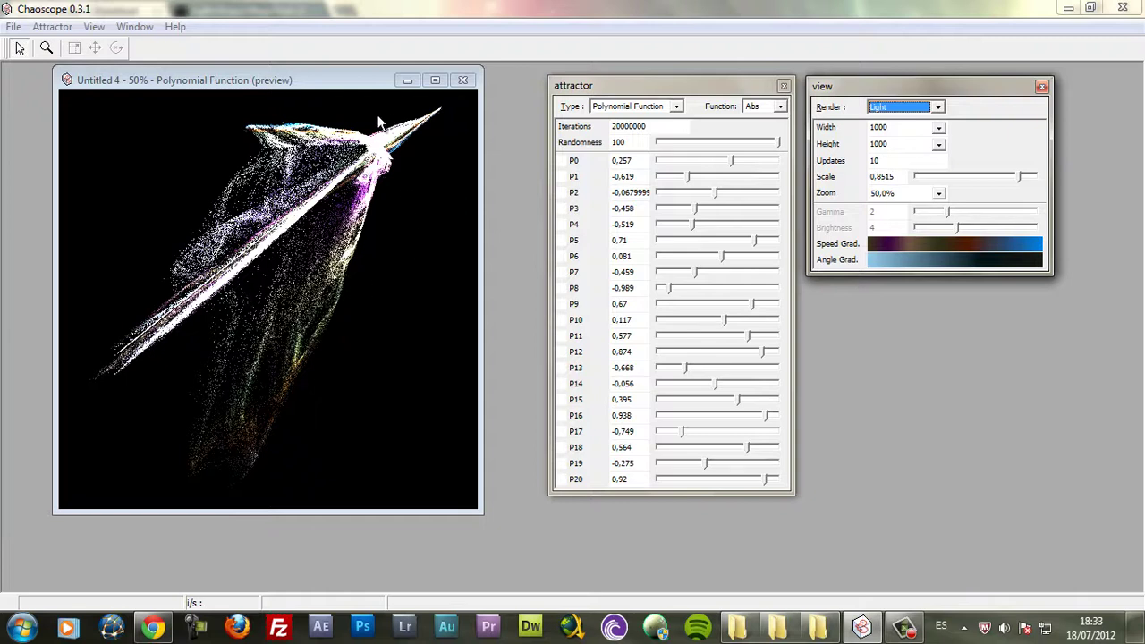
Step: Lower randomness to 4, set iterations to 200000000, and search for a new attractor
left_click(780, 143)
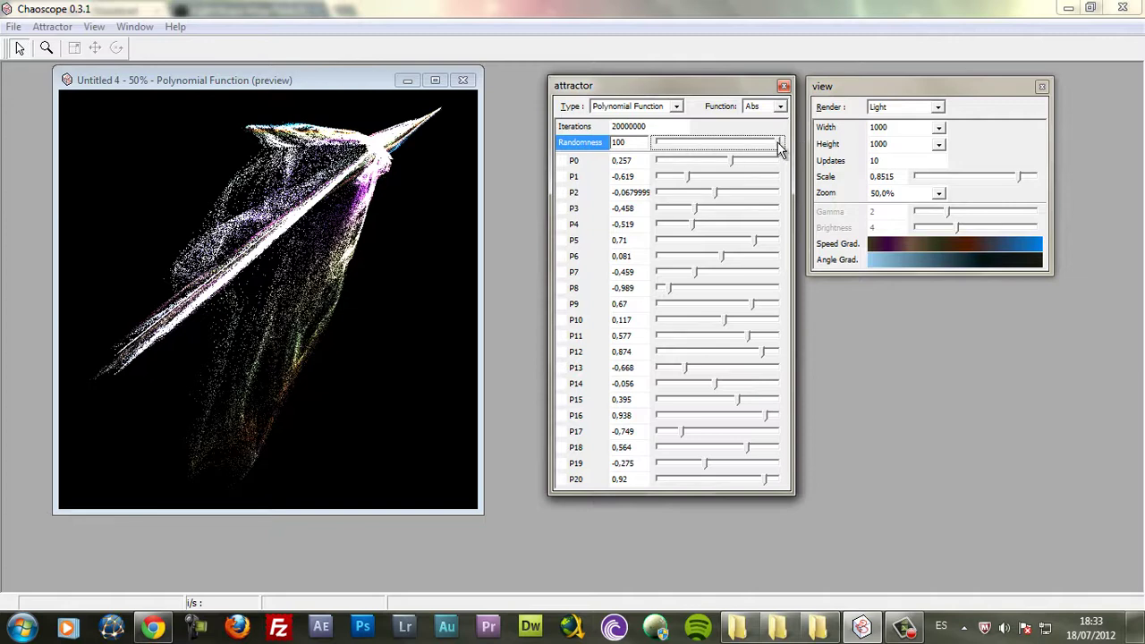
left_click_drag(778, 146, 655, 153)
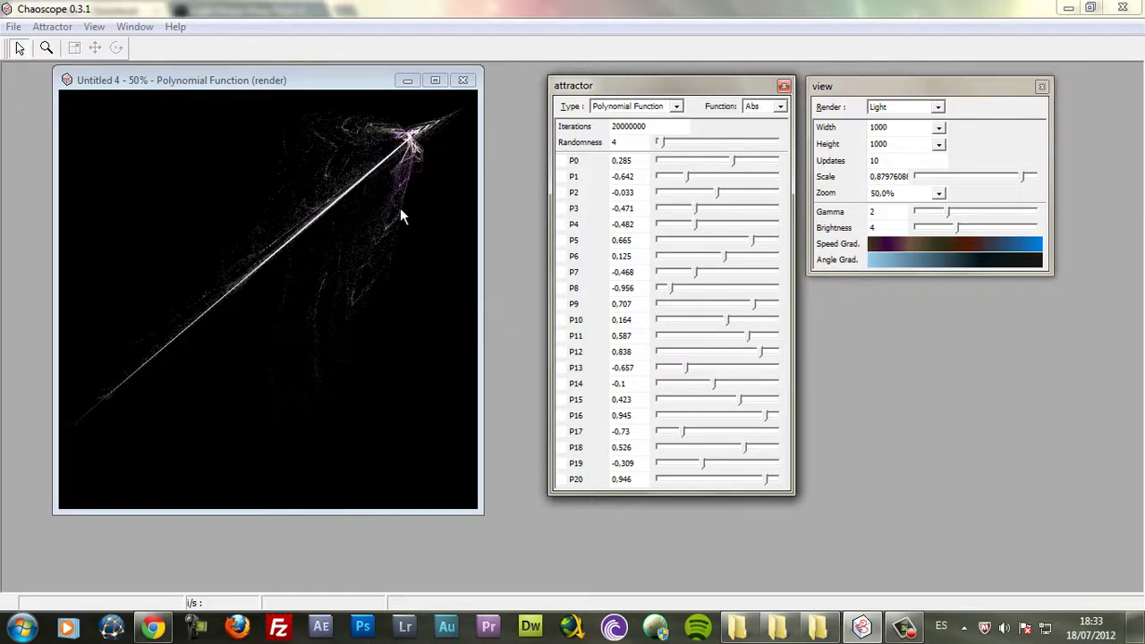
left_click_drag(387, 301, 423, 359)
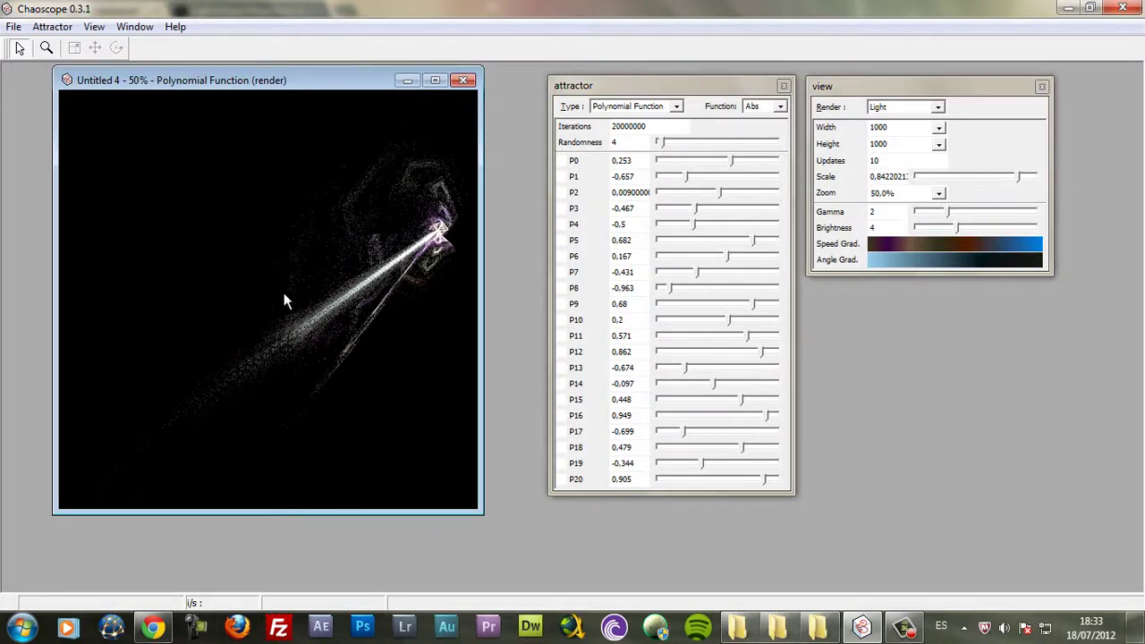
left_click(651, 128)
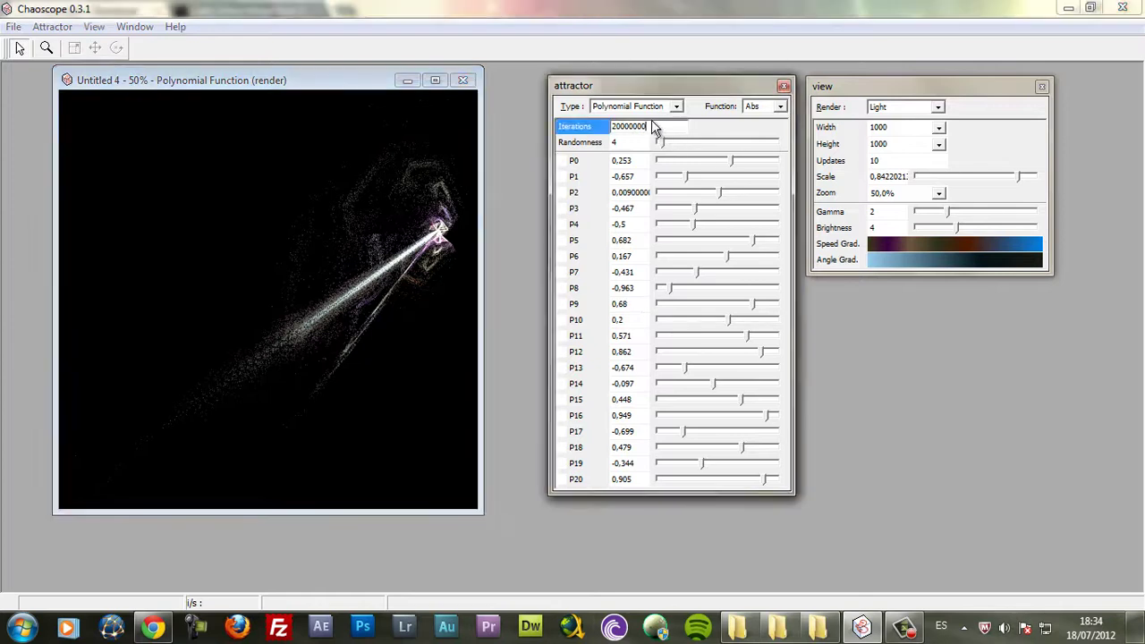
type("0")
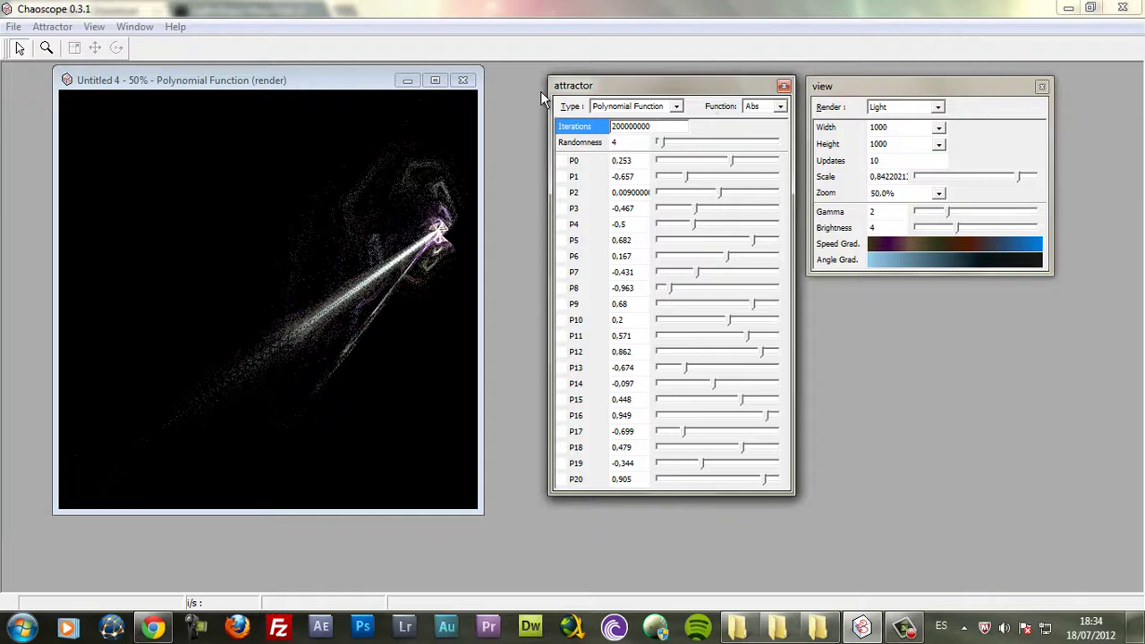
key("ctrl+r")
Step: Raise randomness to 40 and search new attractors, keeping Polynomial Function as the type
left_click_drag(661, 149, 707, 147)
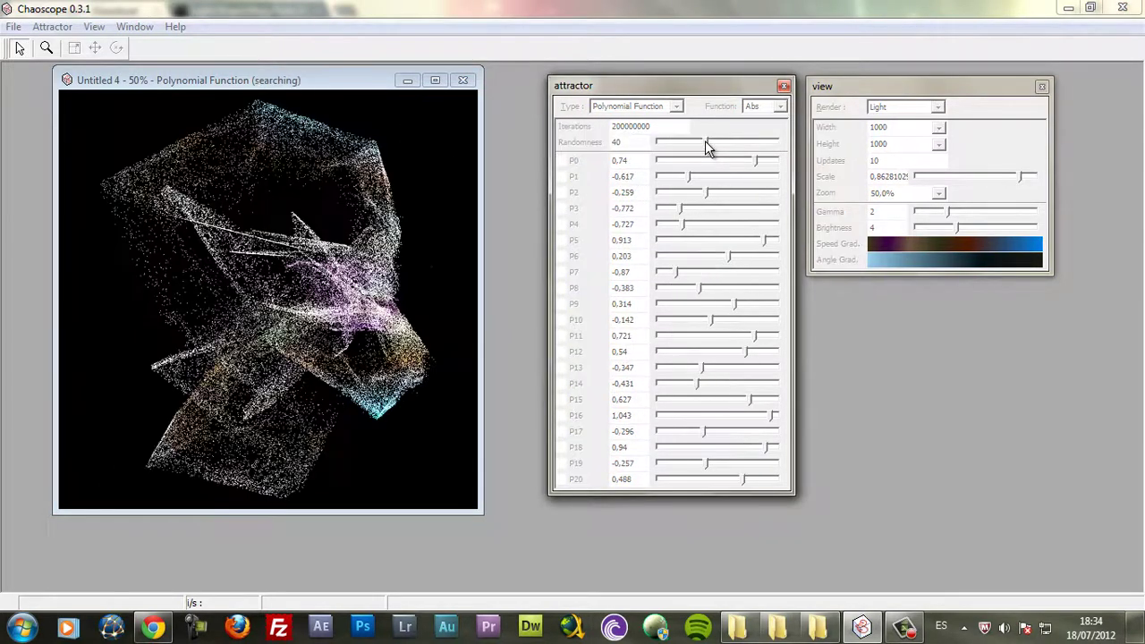
key("ctrl+r")
key("ctrl+r")
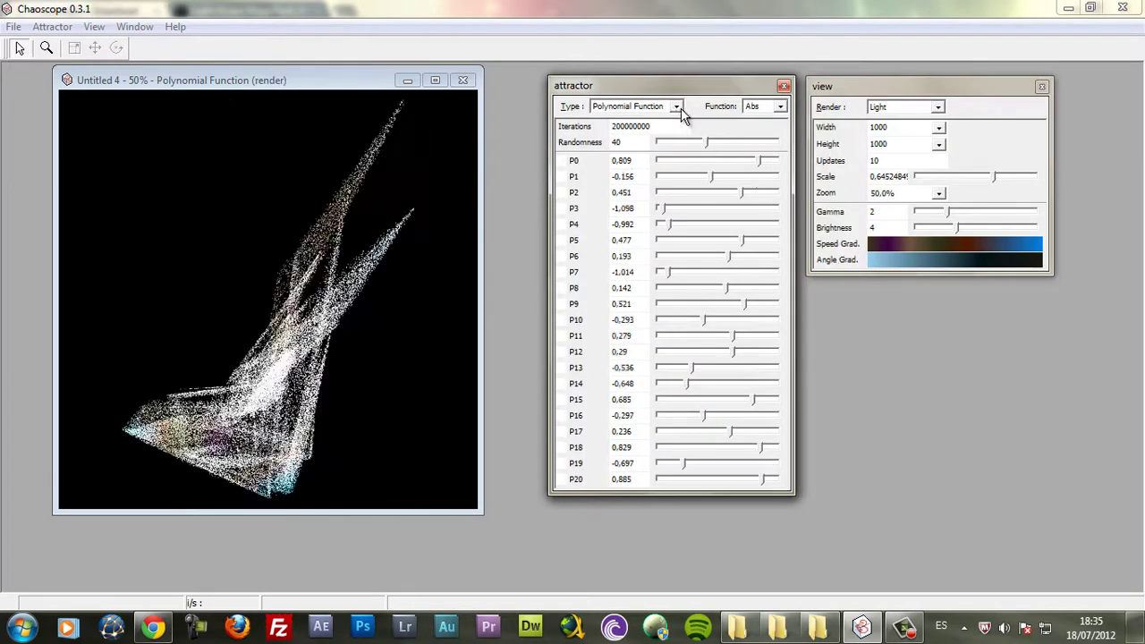
left_click(677, 107)
scroll(680, 153, "up", 2)
scroll(683, 164, "up", 2)
key("ctrl+r")
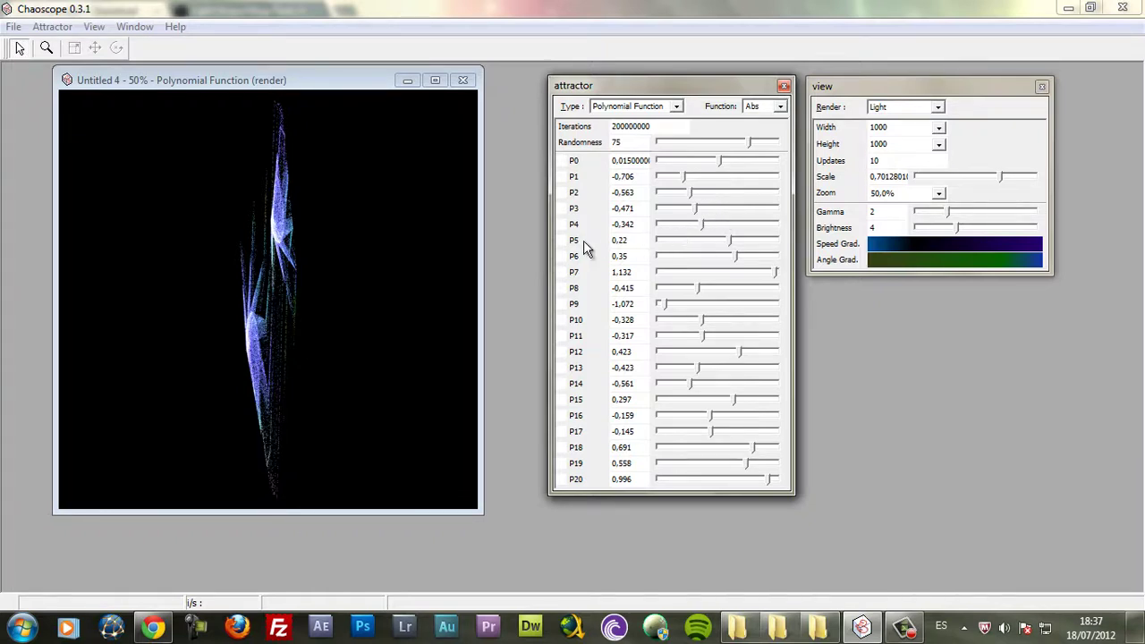
Step: Apply new cyan-purple gradients, rotate into a wide pink-cyan-yellow zigzag, and scale to about 0.6375
left_click(931, 260)
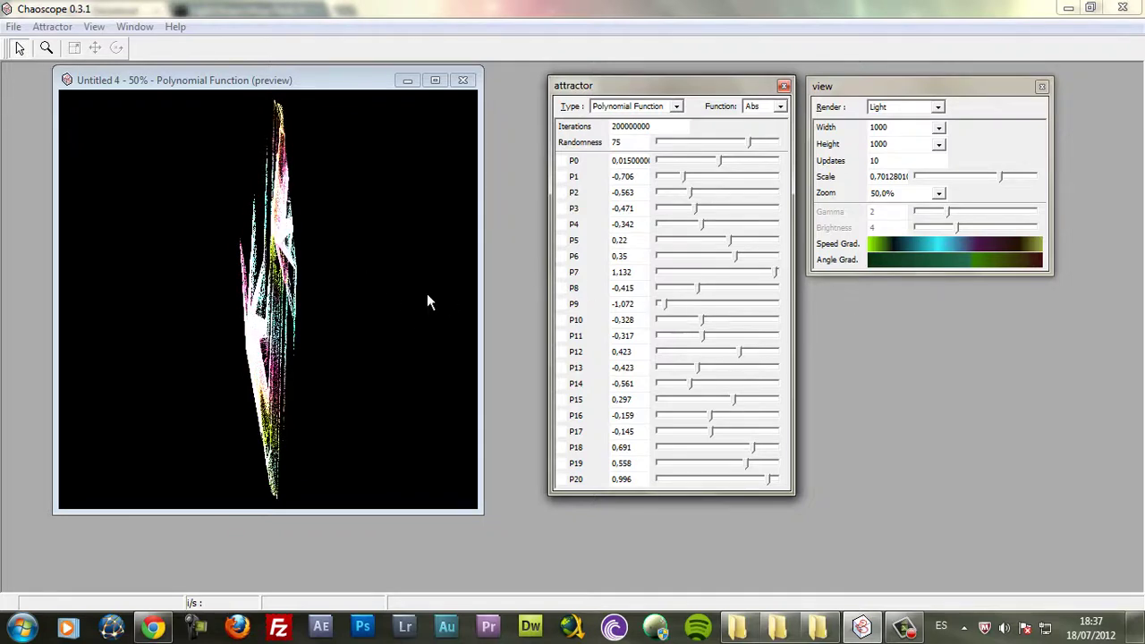
left_click_drag(418, 295, 304, 303)
scroll(304, 303, "up", 2)
scroll(304, 303, "down", 4)
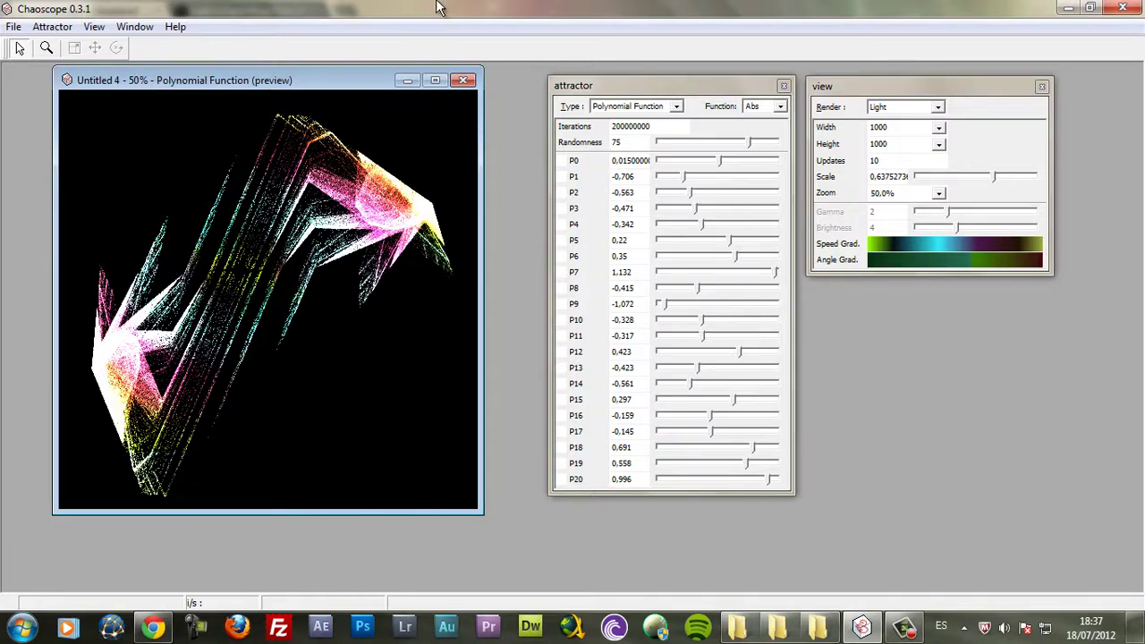
left_click(660, 126)
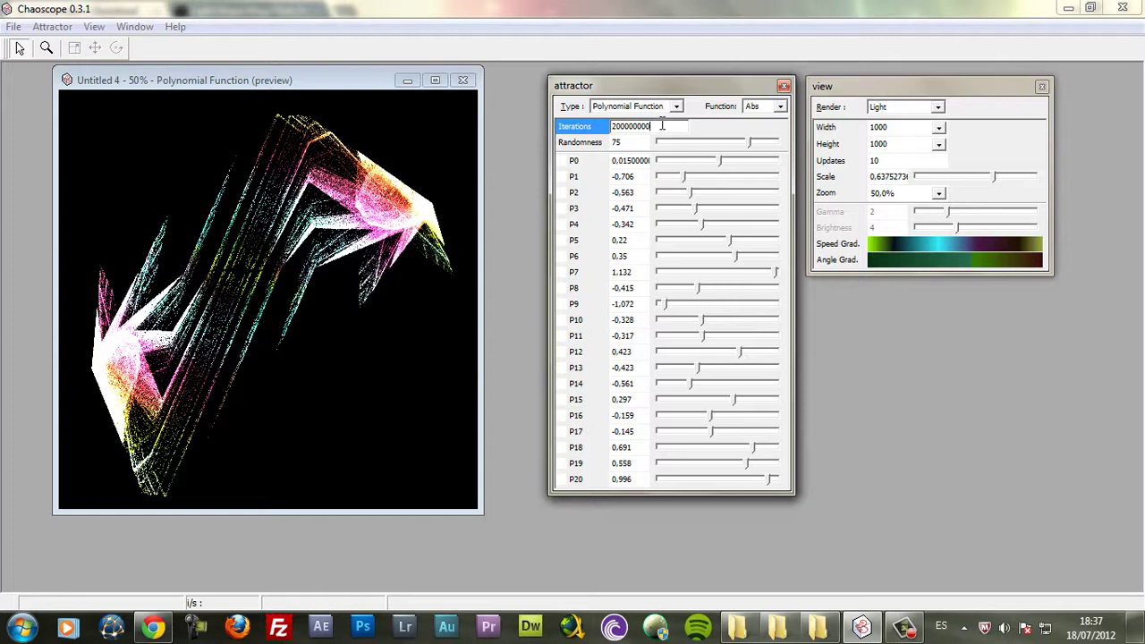
type("0")
left_click(350, 80)
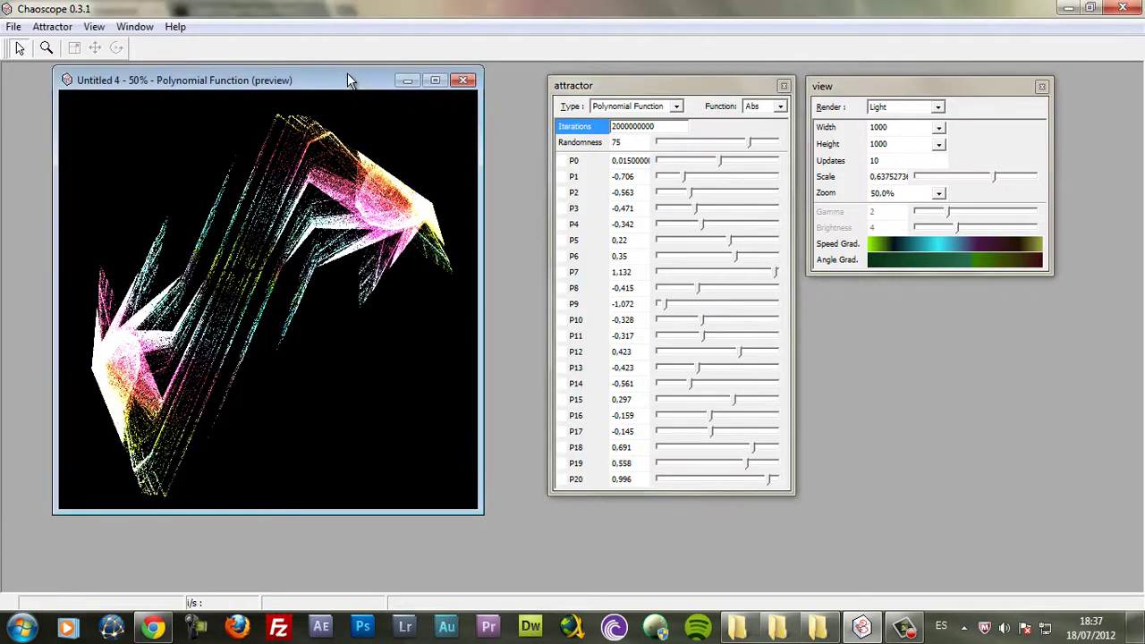
key("ctrl+r")
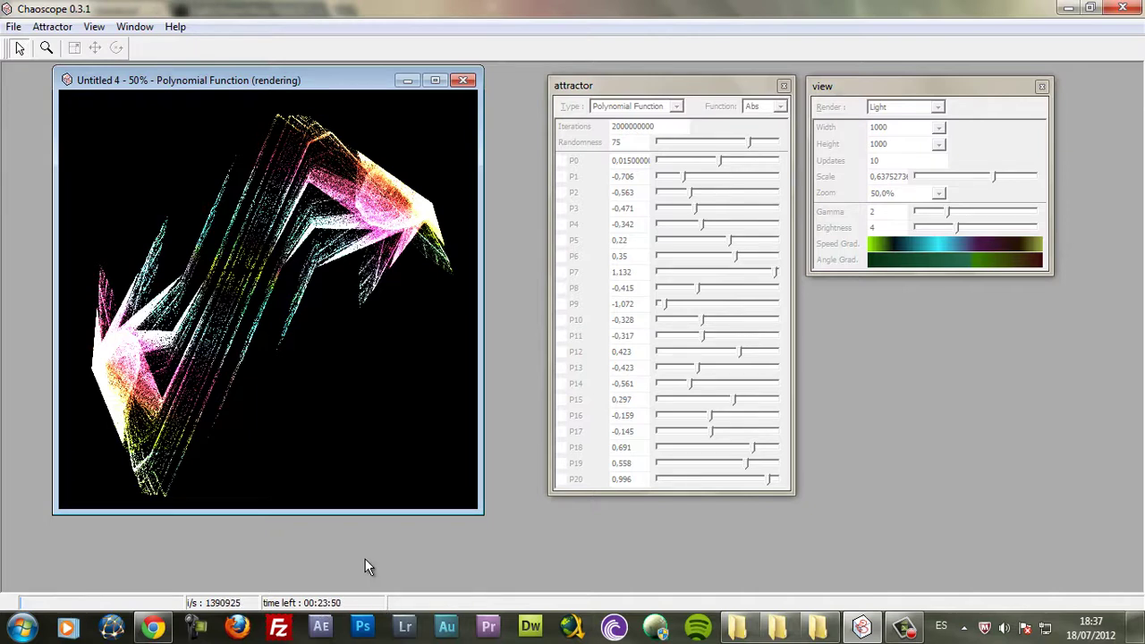
key("Escape")
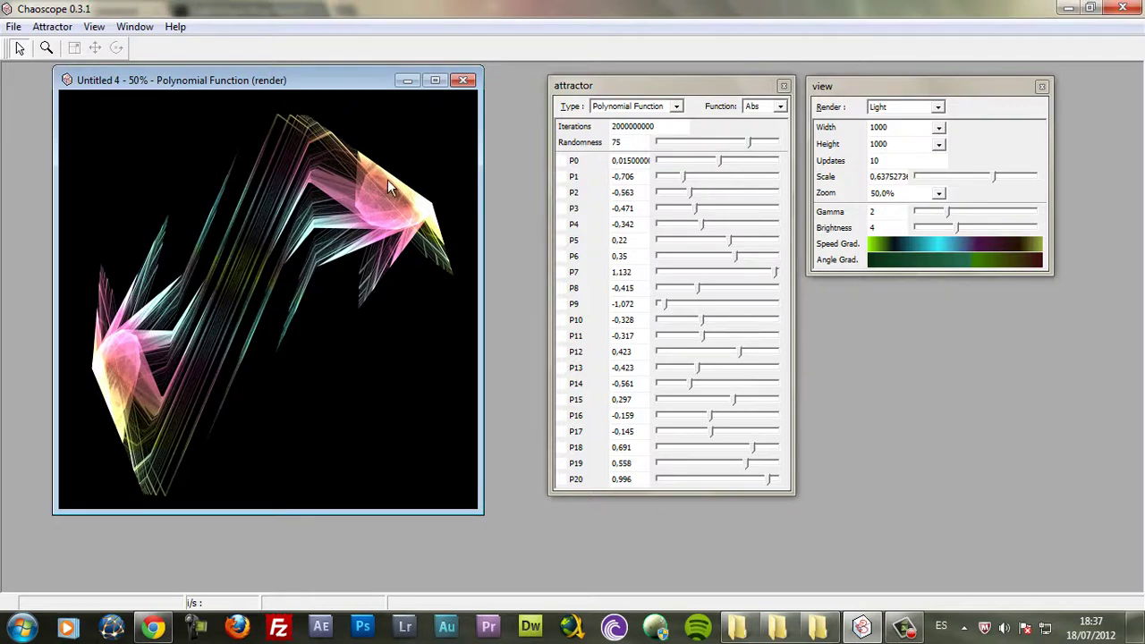
Step: Set iterations back to 200000000 and render the zigzag through to completion, totalling 00:02:20
left_click(667, 126)
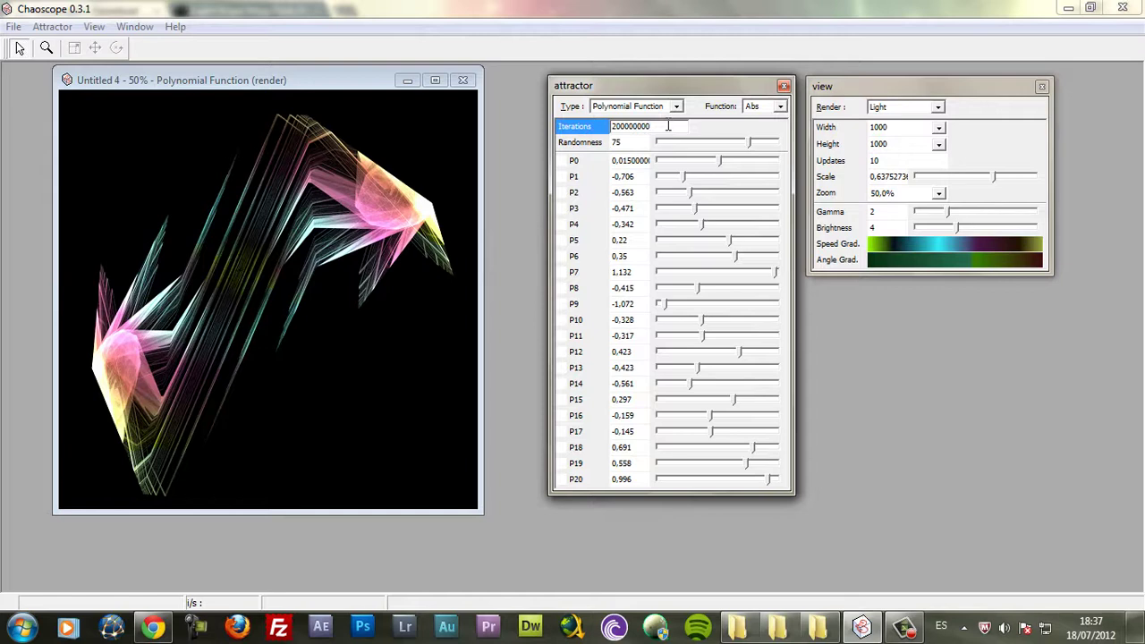
left_click(274, 82)
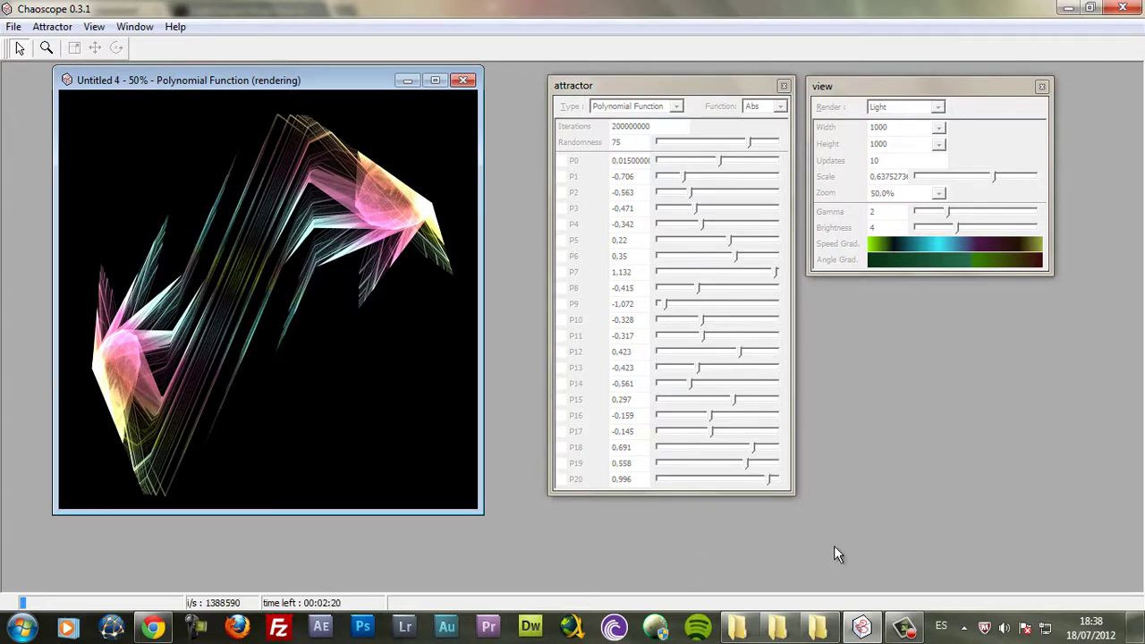
left_click(908, 629)
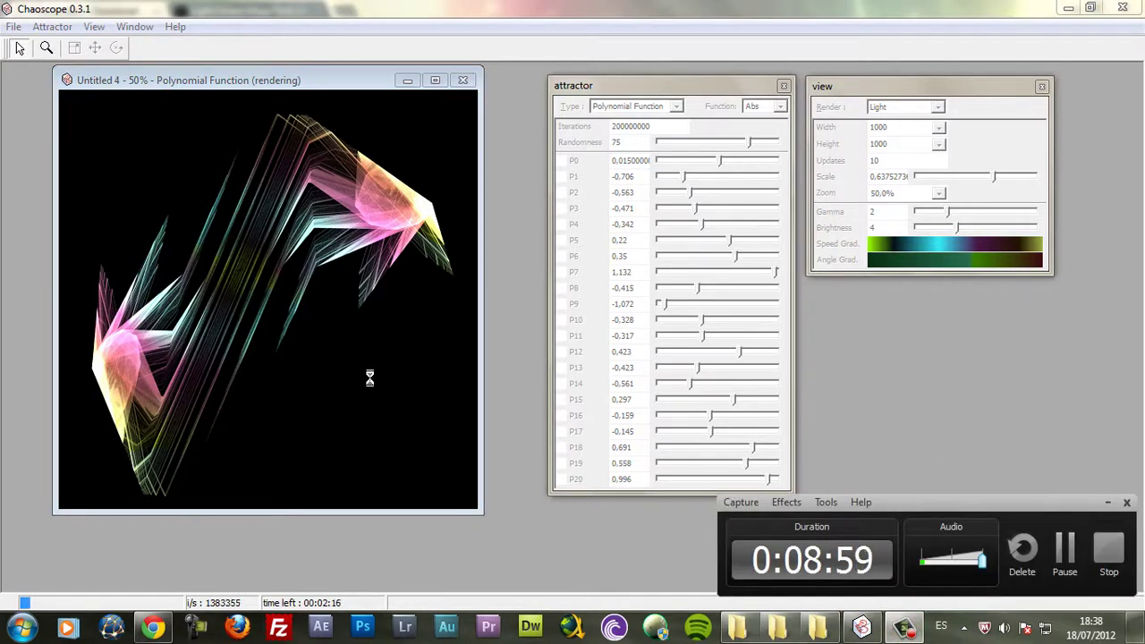
left_click(1069, 555)
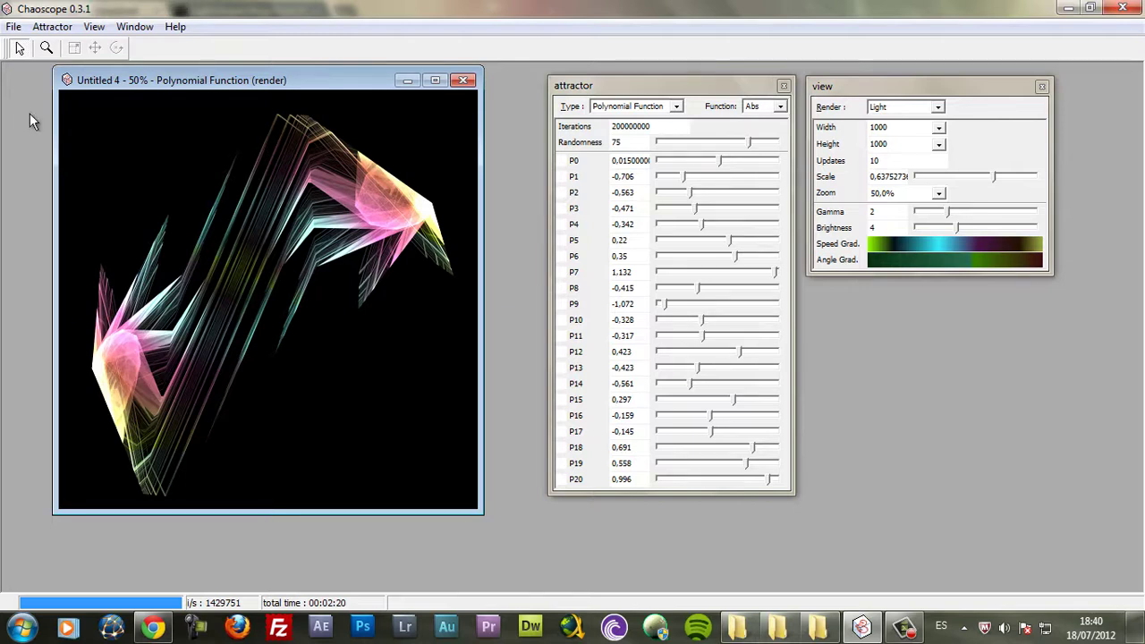
Step: Save the finished render as a Bitmap 24 bits (*.bmp) image named Untitled 4 in Mis documentos
left_click(13, 26)
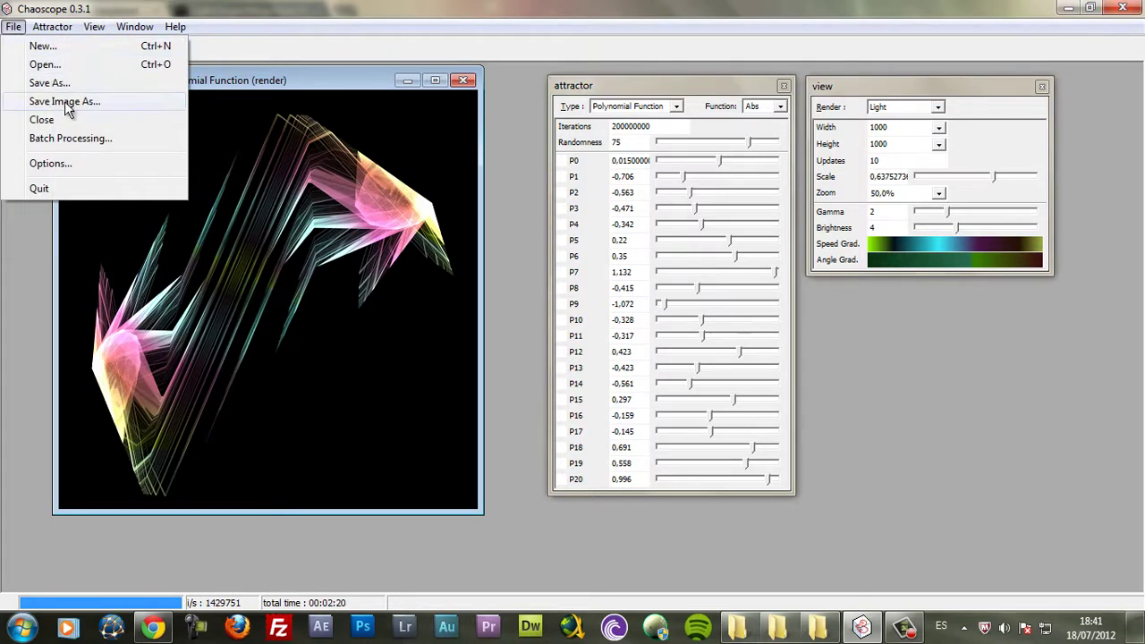
left_click(64, 101)
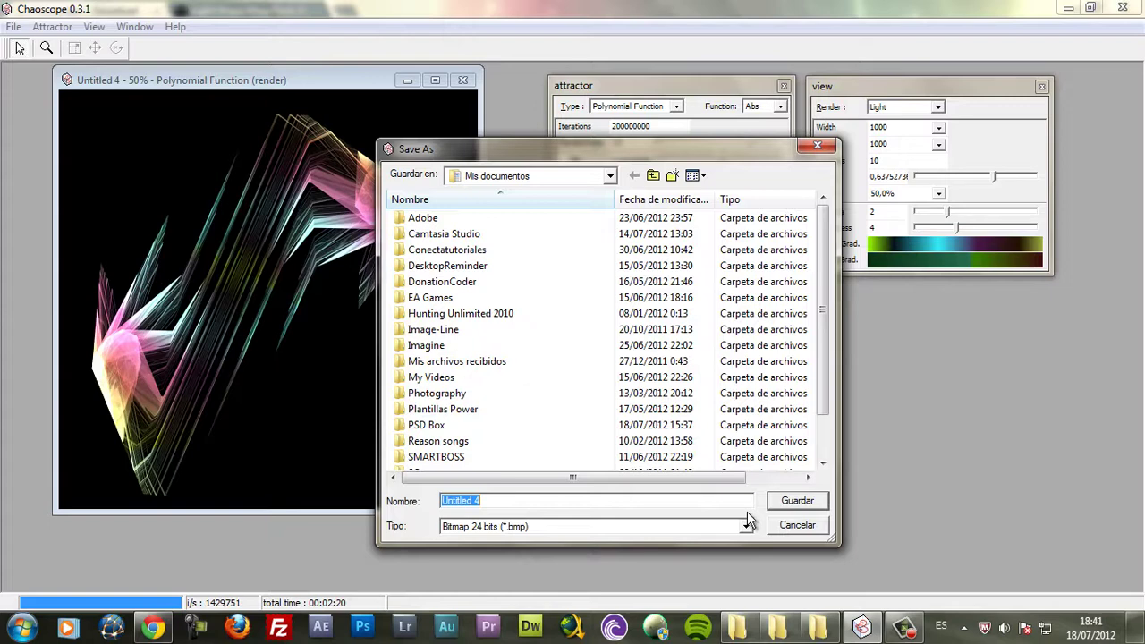
left_click(794, 502)
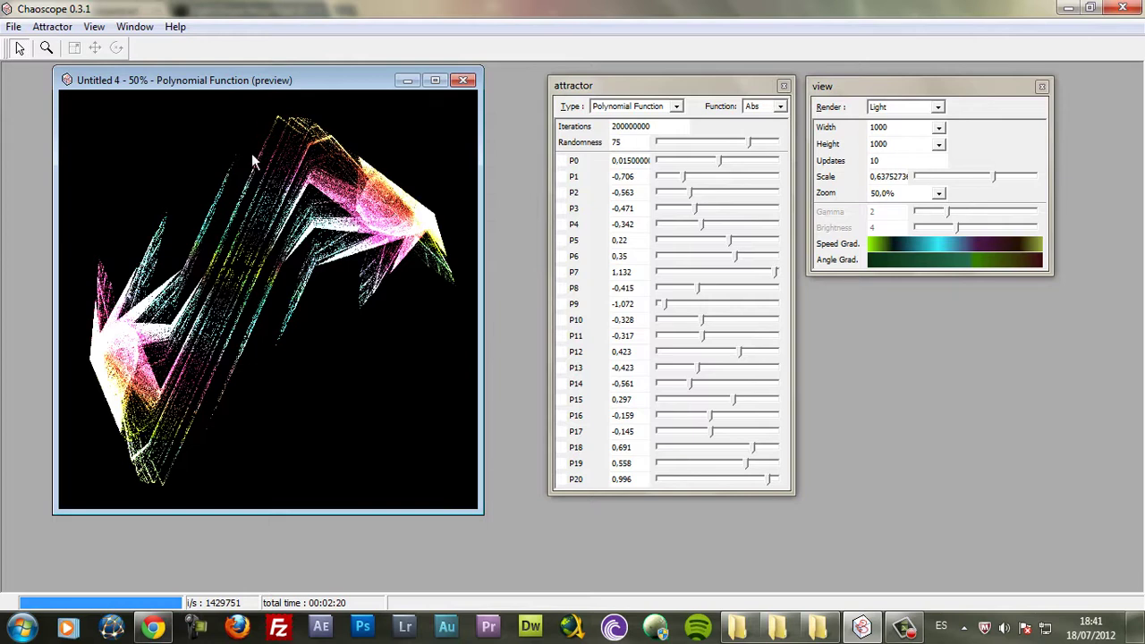
Step: Cancel a second image save and rotate the zigzag into a taller, more upright view
left_click(15, 27)
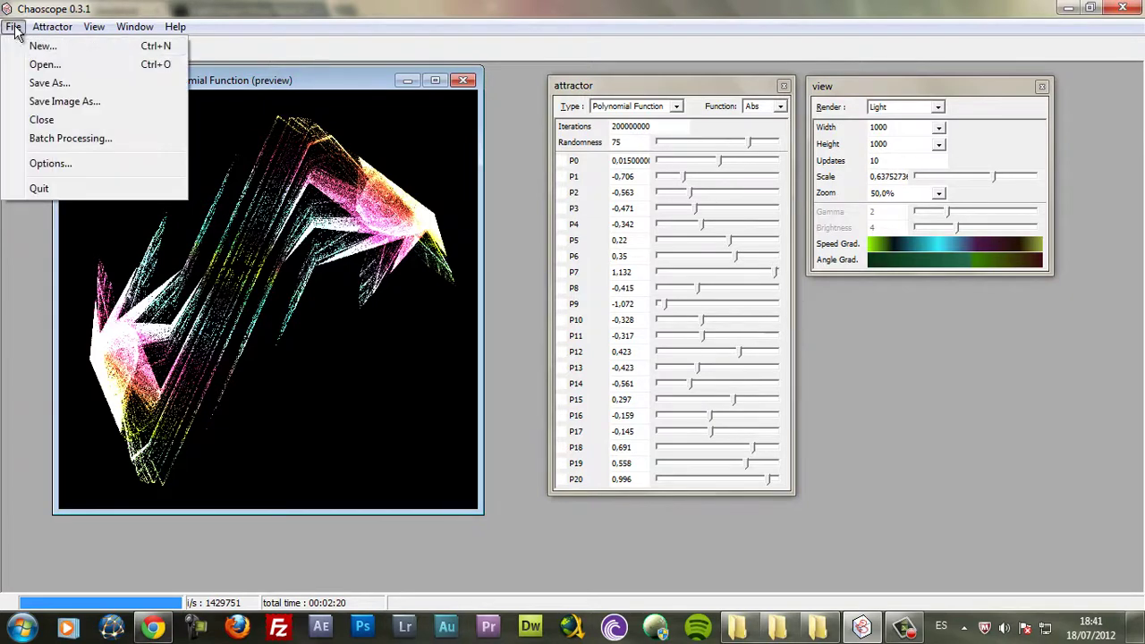
left_click(84, 103)
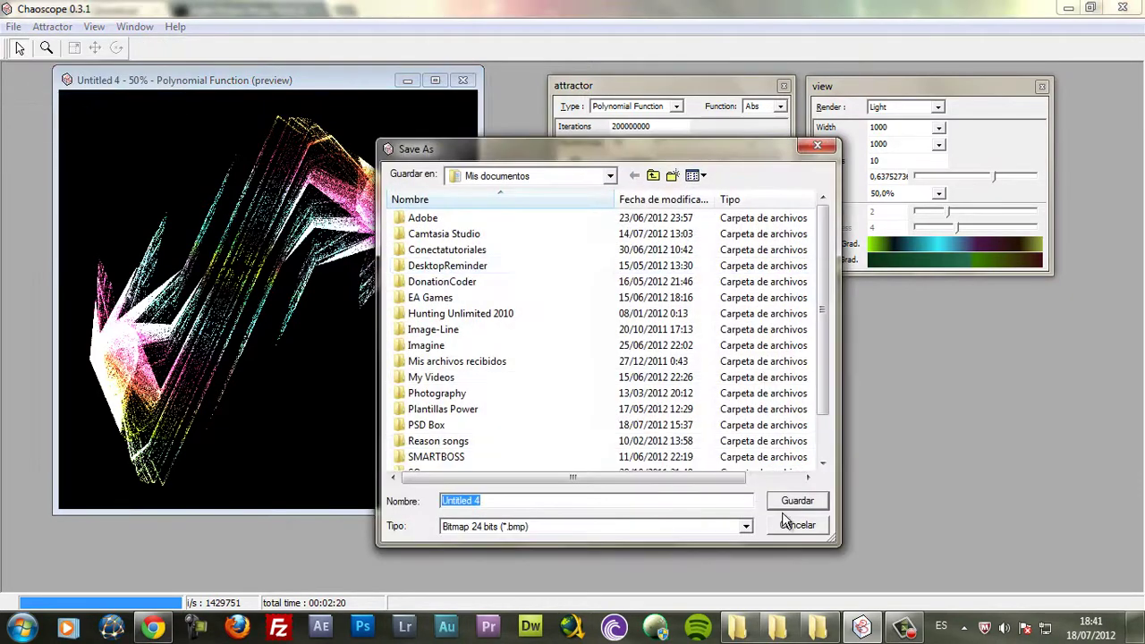
left_click(797, 525)
left_click_drag(290, 286, 139, 233)
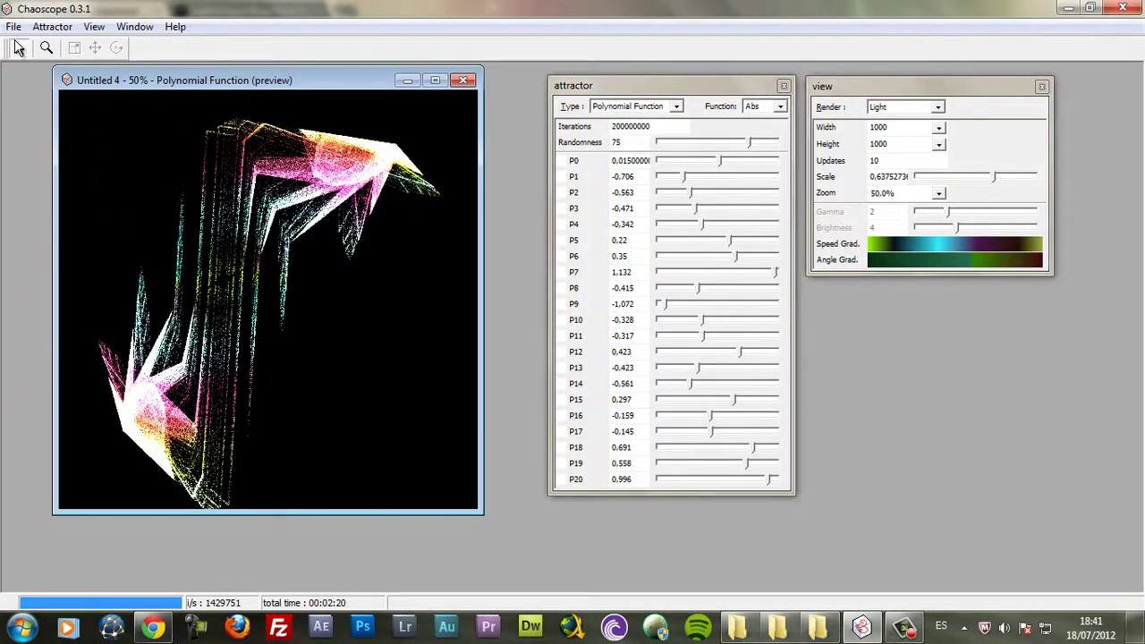
left_click(13, 26)
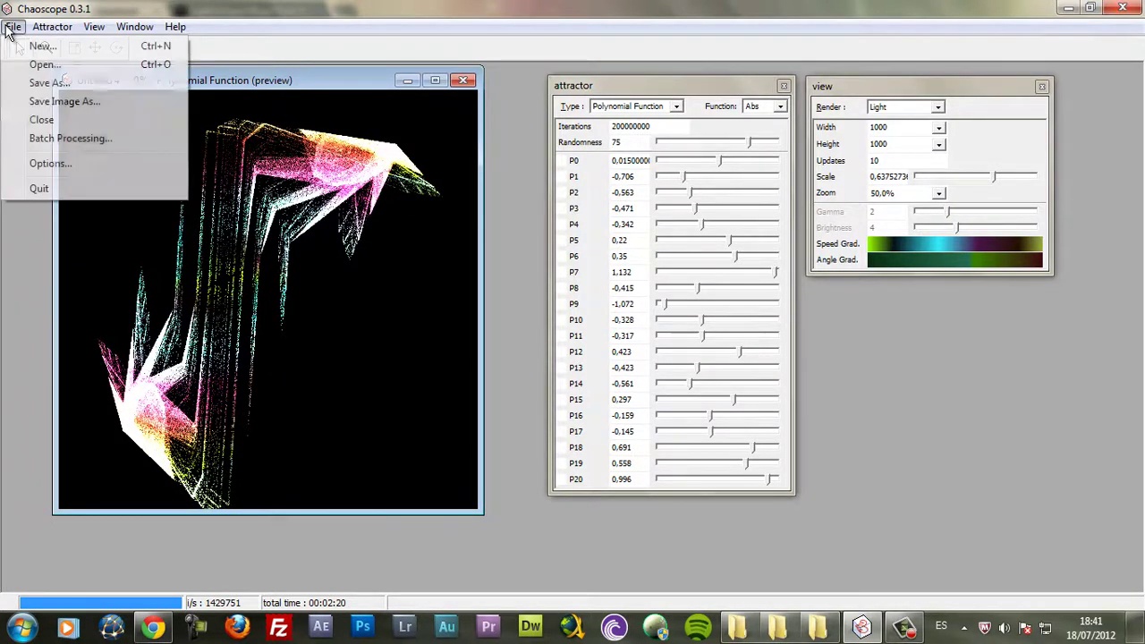
left_click(75, 83)
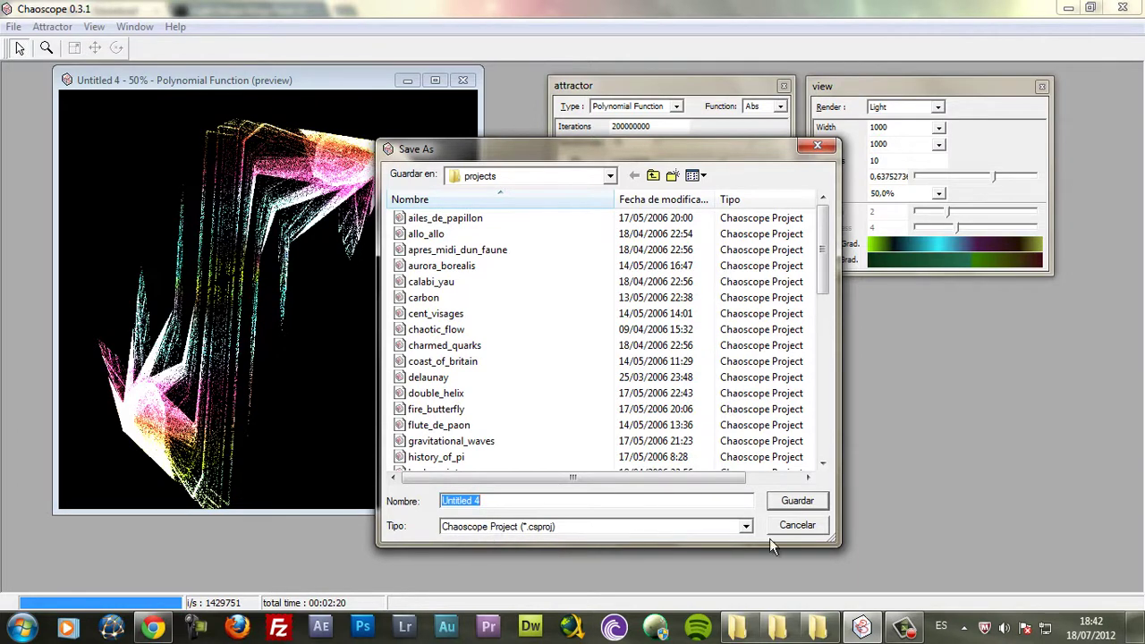
left_click(743, 527)
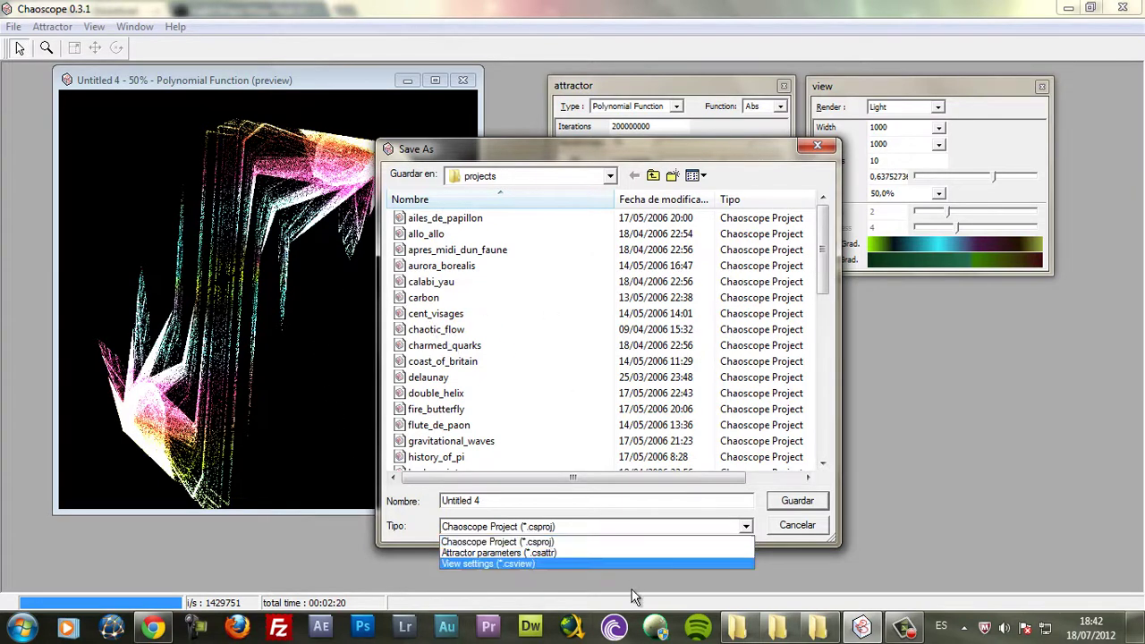
left_click(503, 553)
left_click_drag(677, 151, 531, 129)
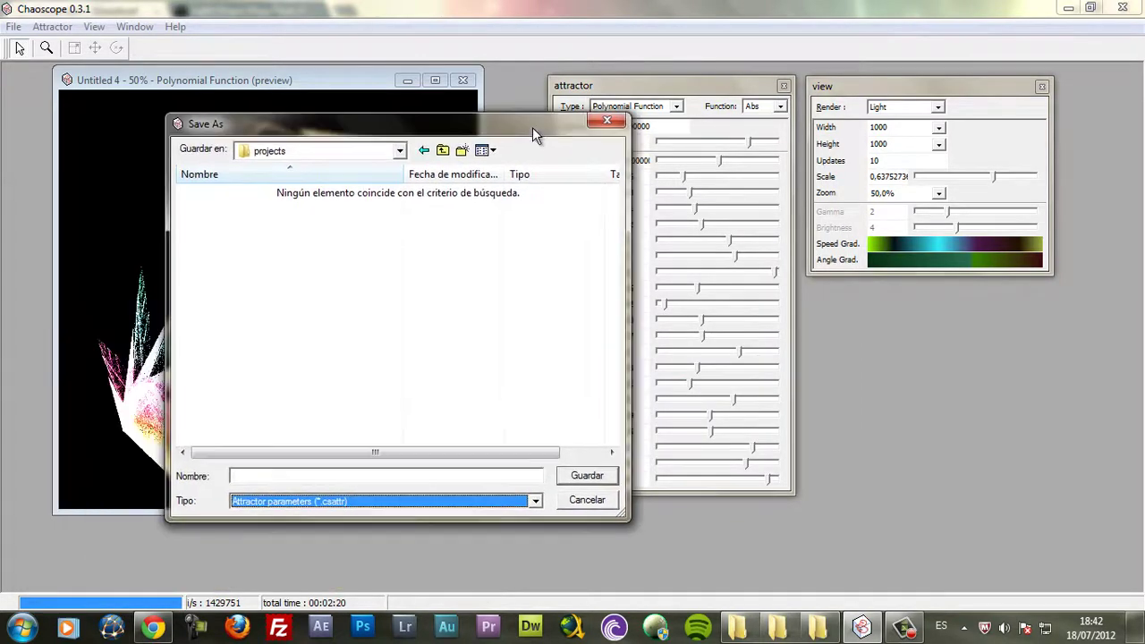
left_click(609, 122)
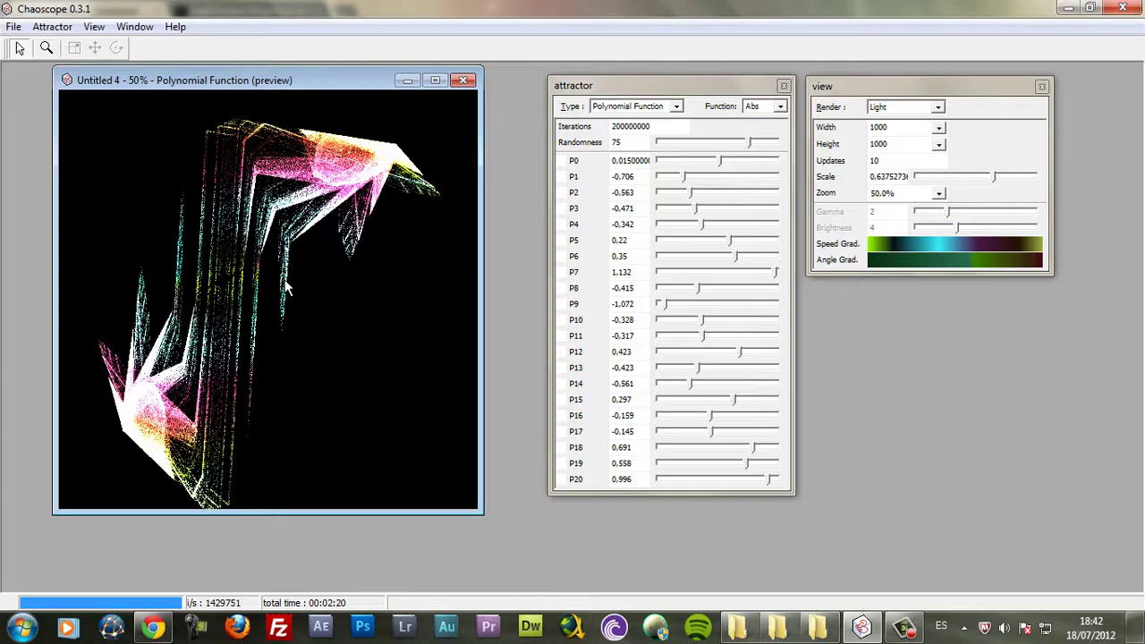
Step: Drag down-left in the preview to turn the zigzag to a slightly different leaning angle
left_click_drag(286, 288, 163, 396)
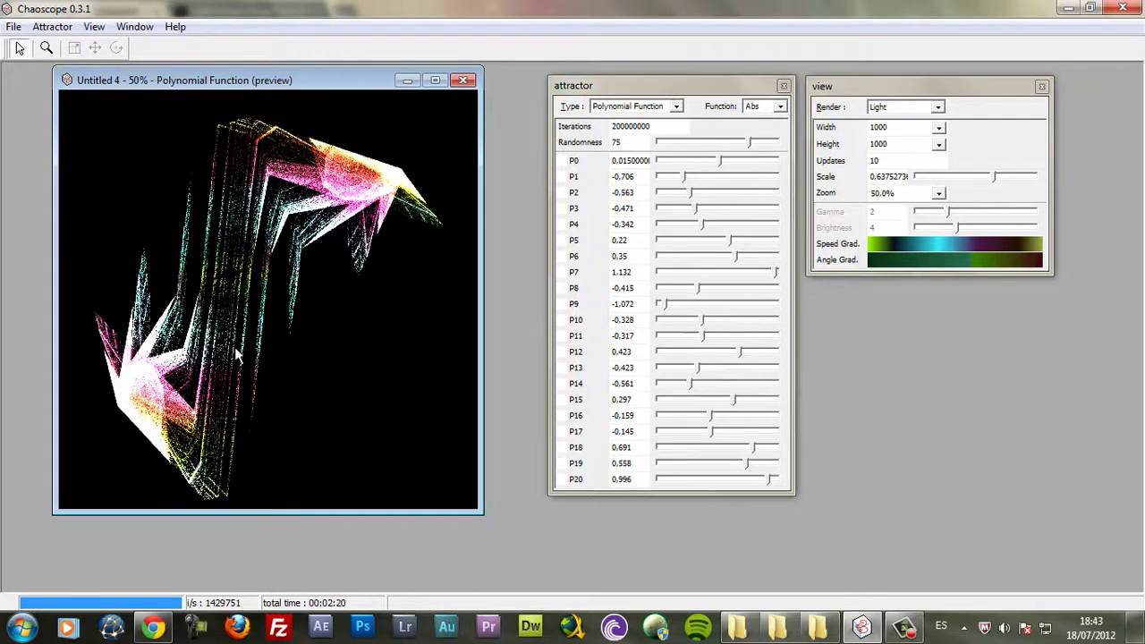